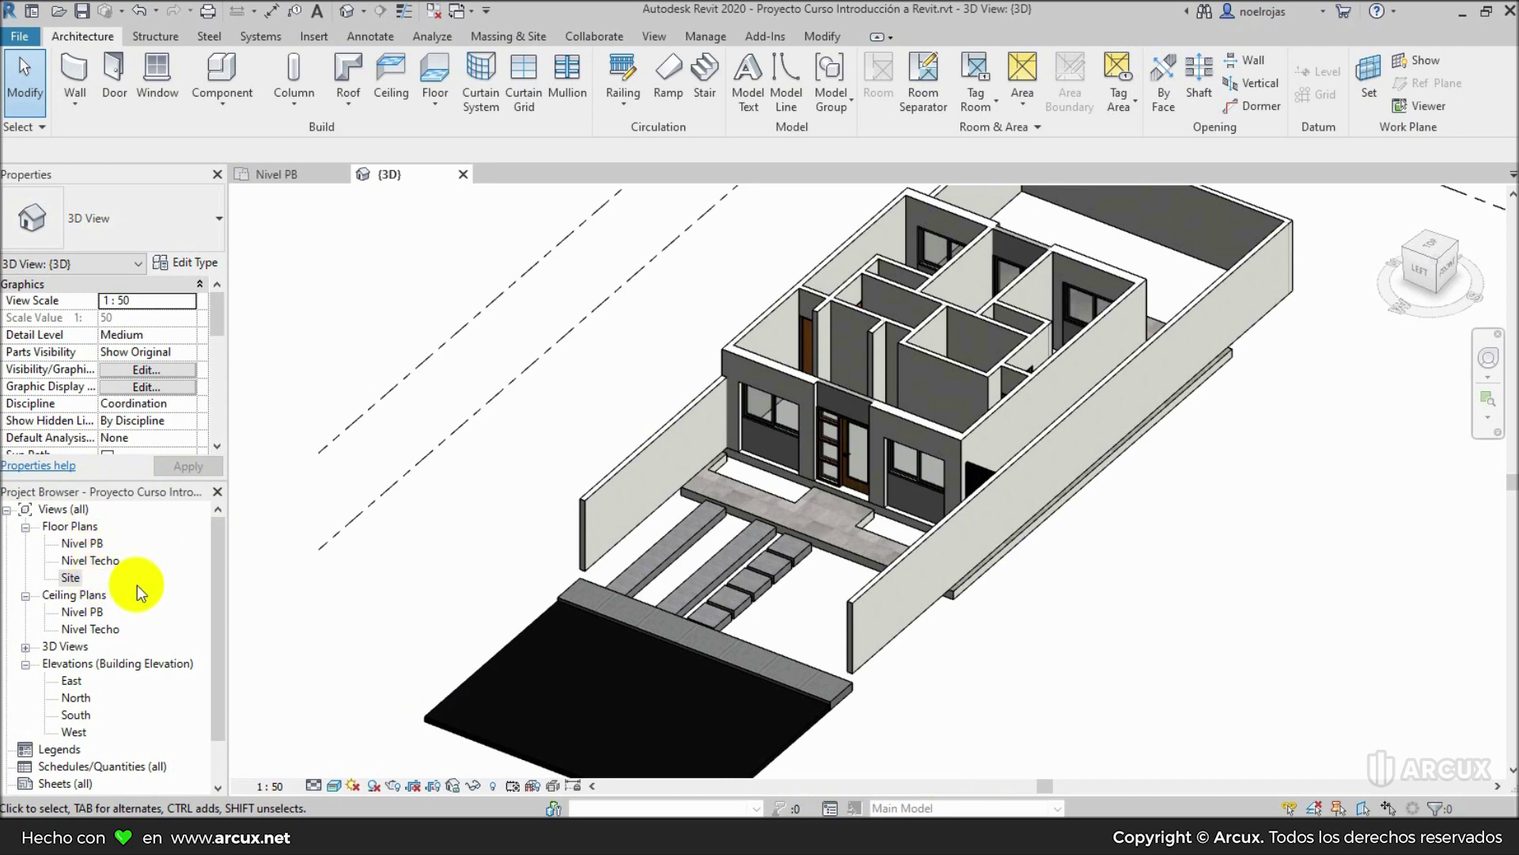
Step: Open the Site floor plan, zoom and centre the house, and show the Massing & Site tools
{"action": "left_click", "coordinate": [73, 578]}
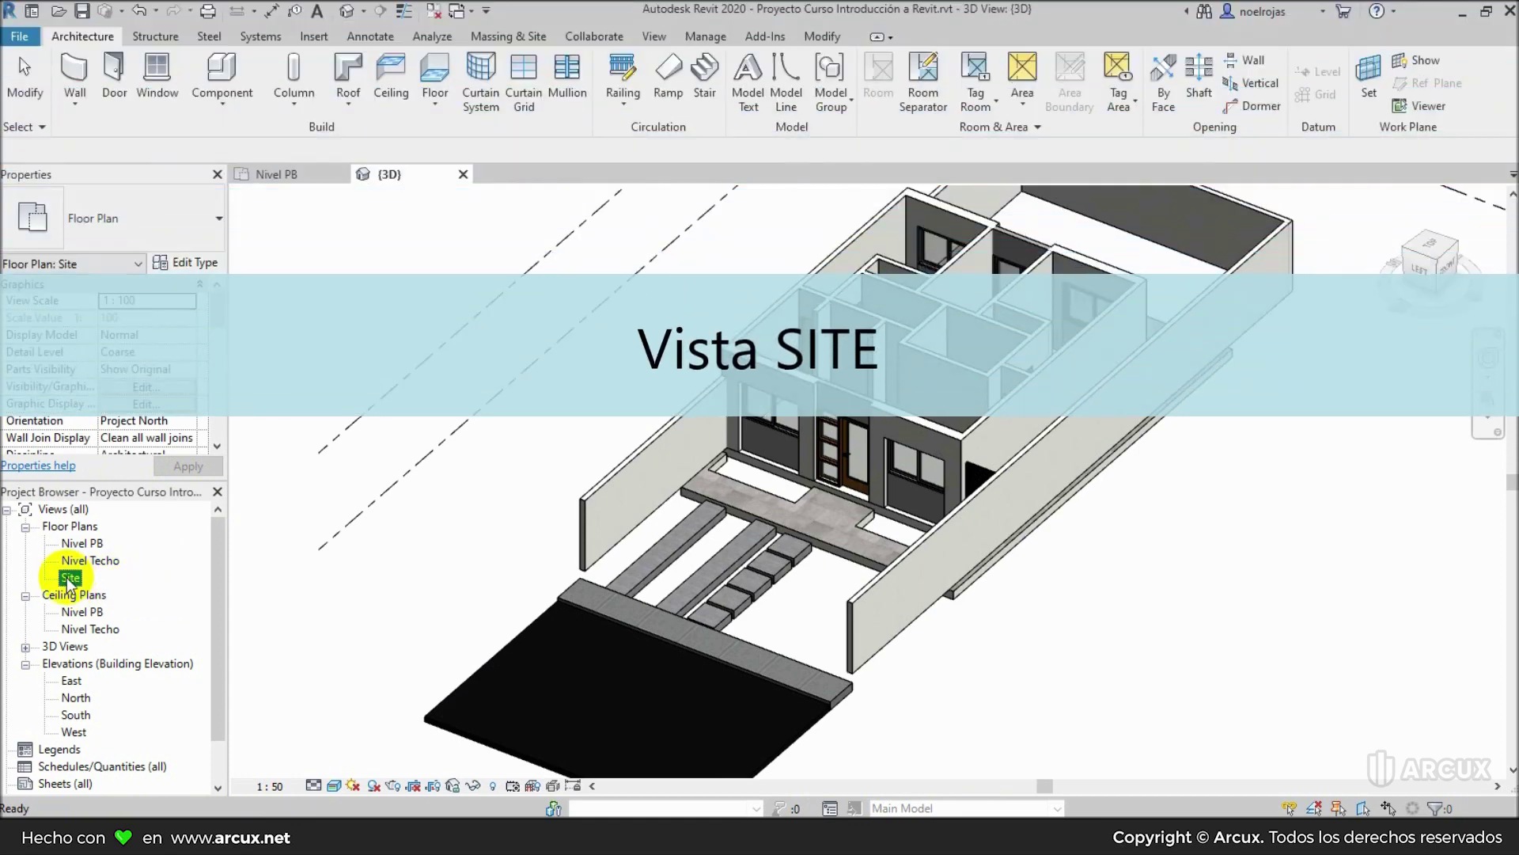
{"action": "double_click", "coordinate": [71, 578]}
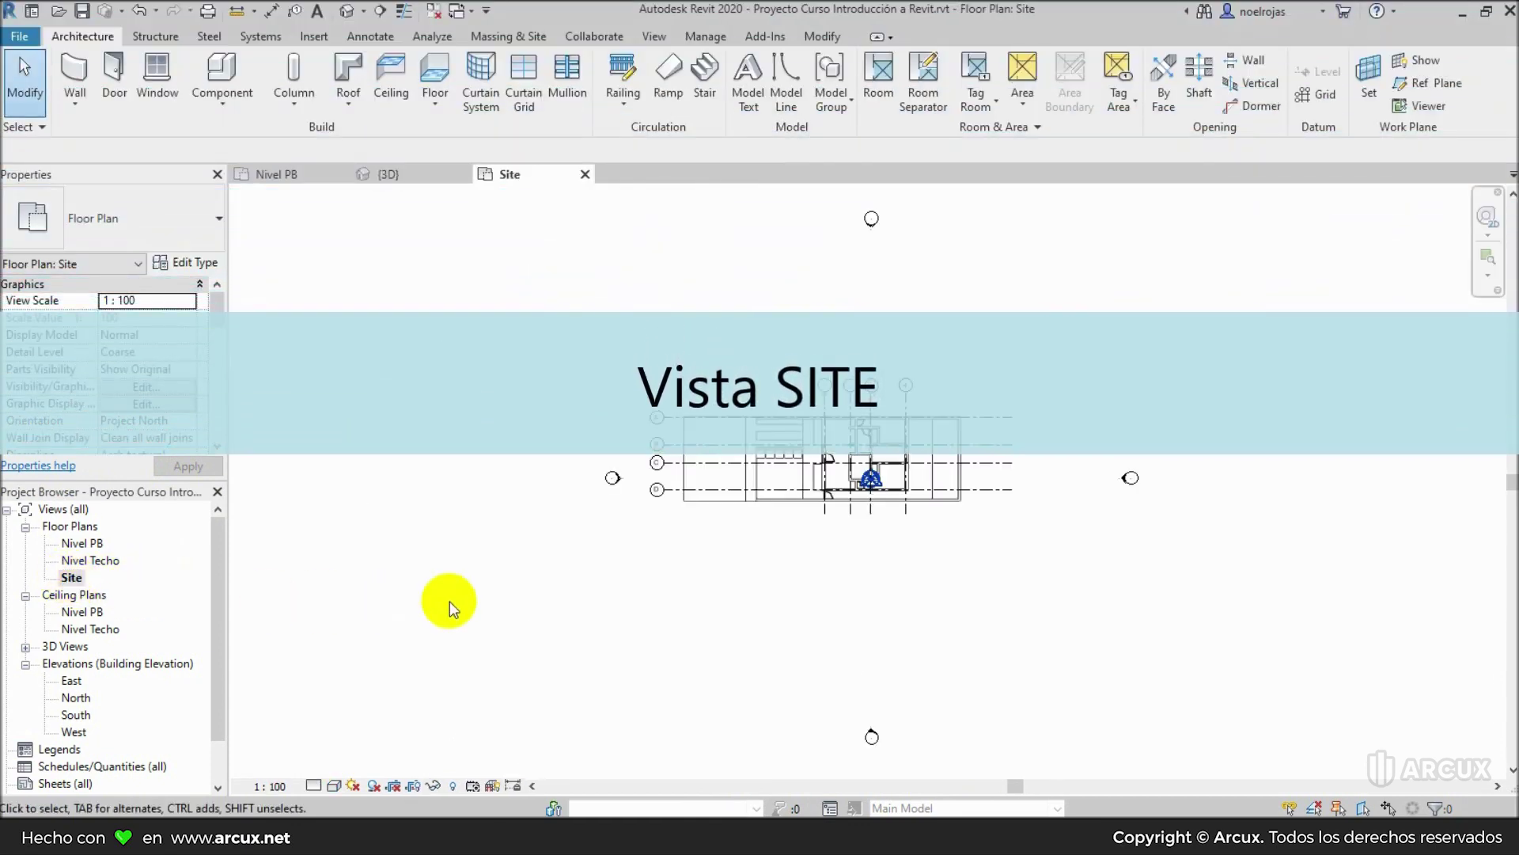
{"action": "scroll", "coordinate": [770, 484], "scroll_direction": "up", "scroll_amount": 1}
{"action": "scroll", "coordinate": [766, 482], "scroll_direction": "up", "scroll_amount": 2}
{"action": "scroll", "coordinate": [765, 482], "scroll_direction": "up", "scroll_amount": 2}
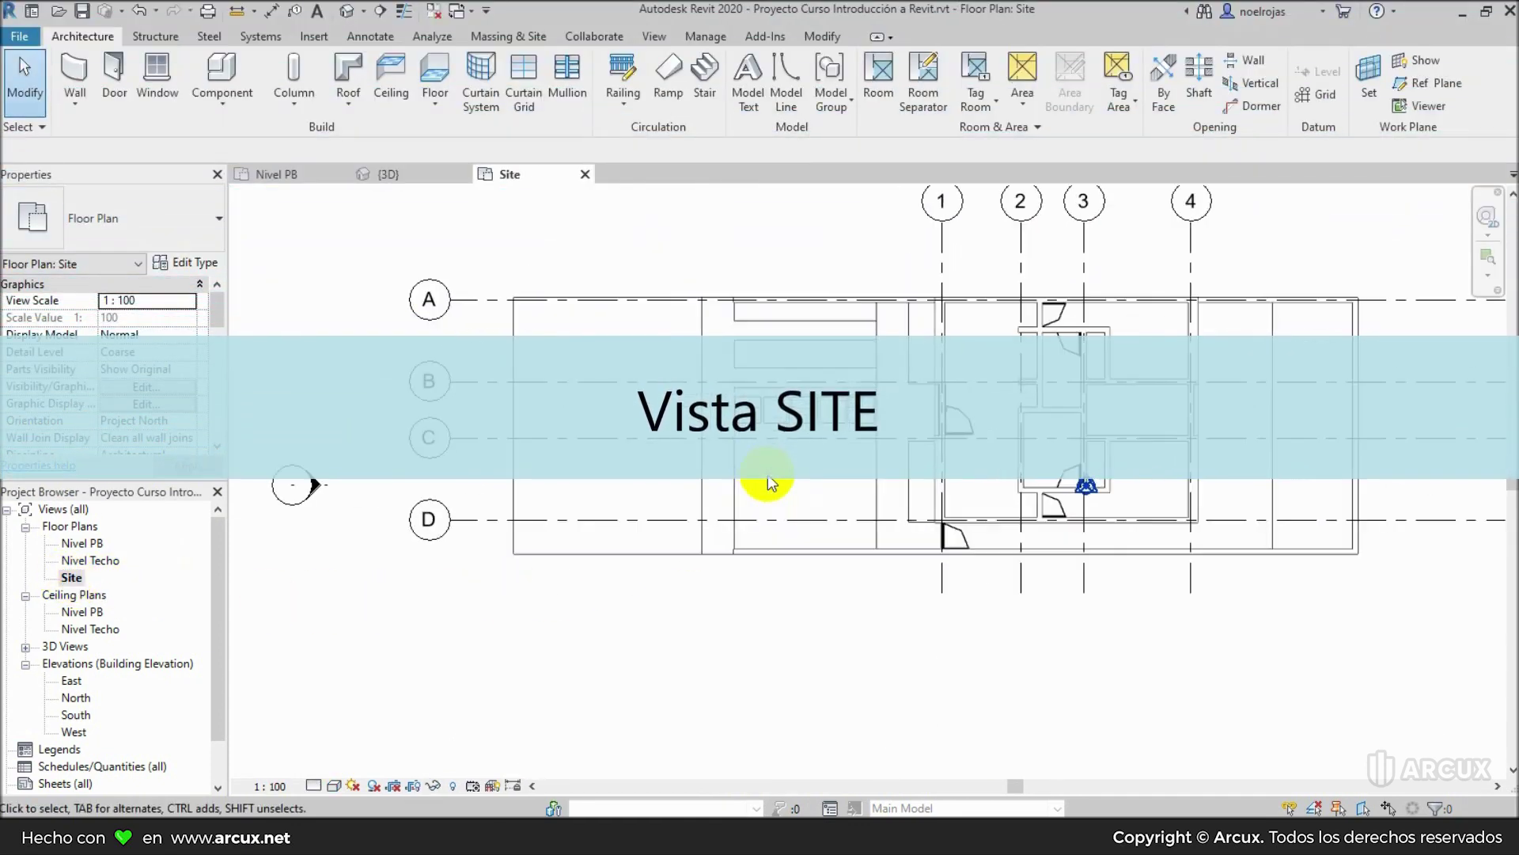
{"action": "middle_click_drag", "start_coordinate": [811, 441], "coordinate": [728, 490]}
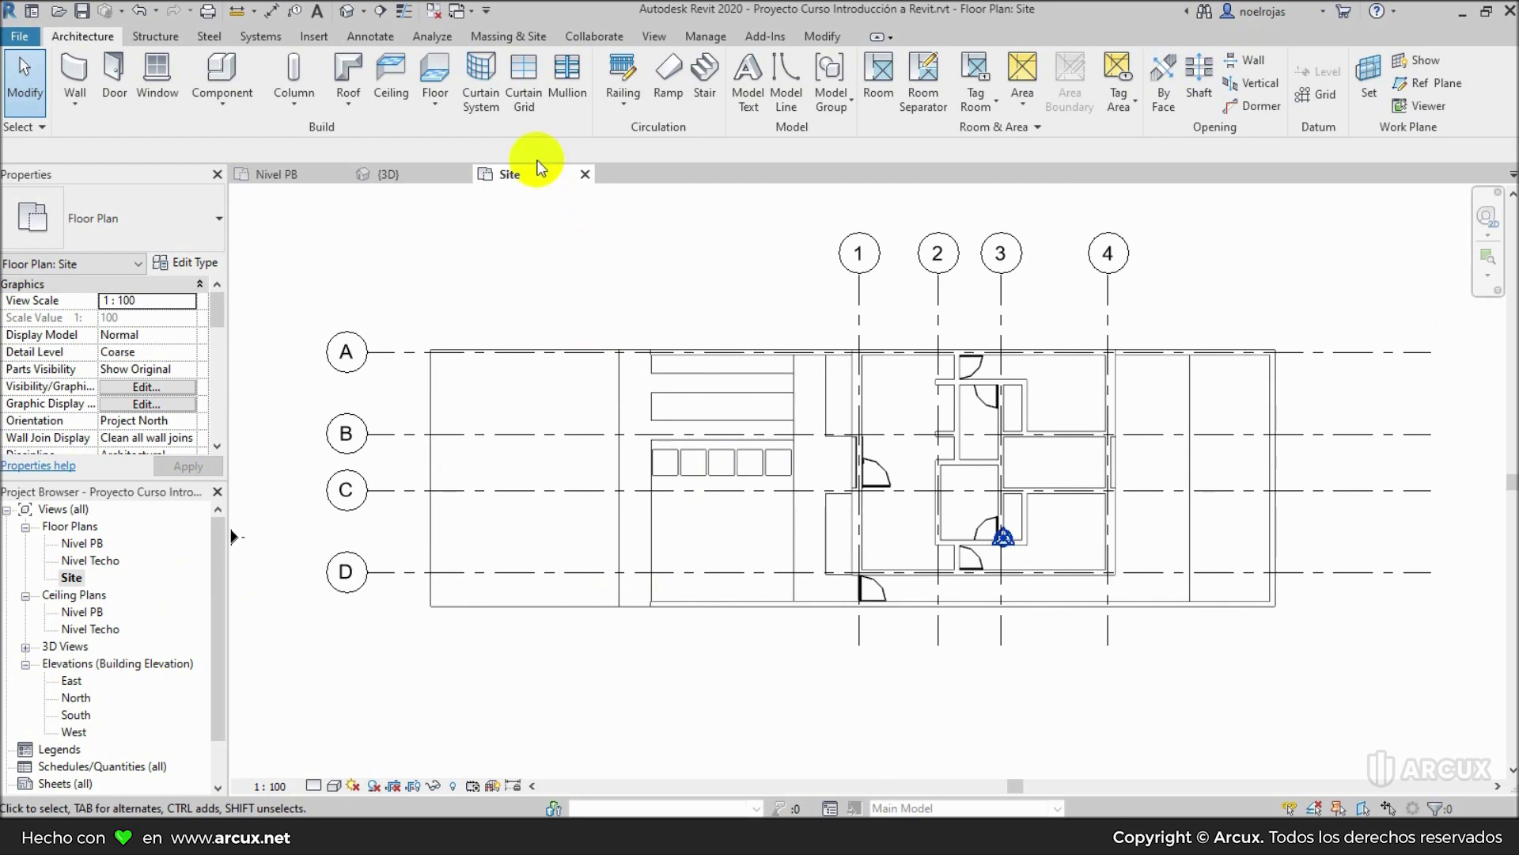
{"action": "left_click", "coordinate": [510, 36]}
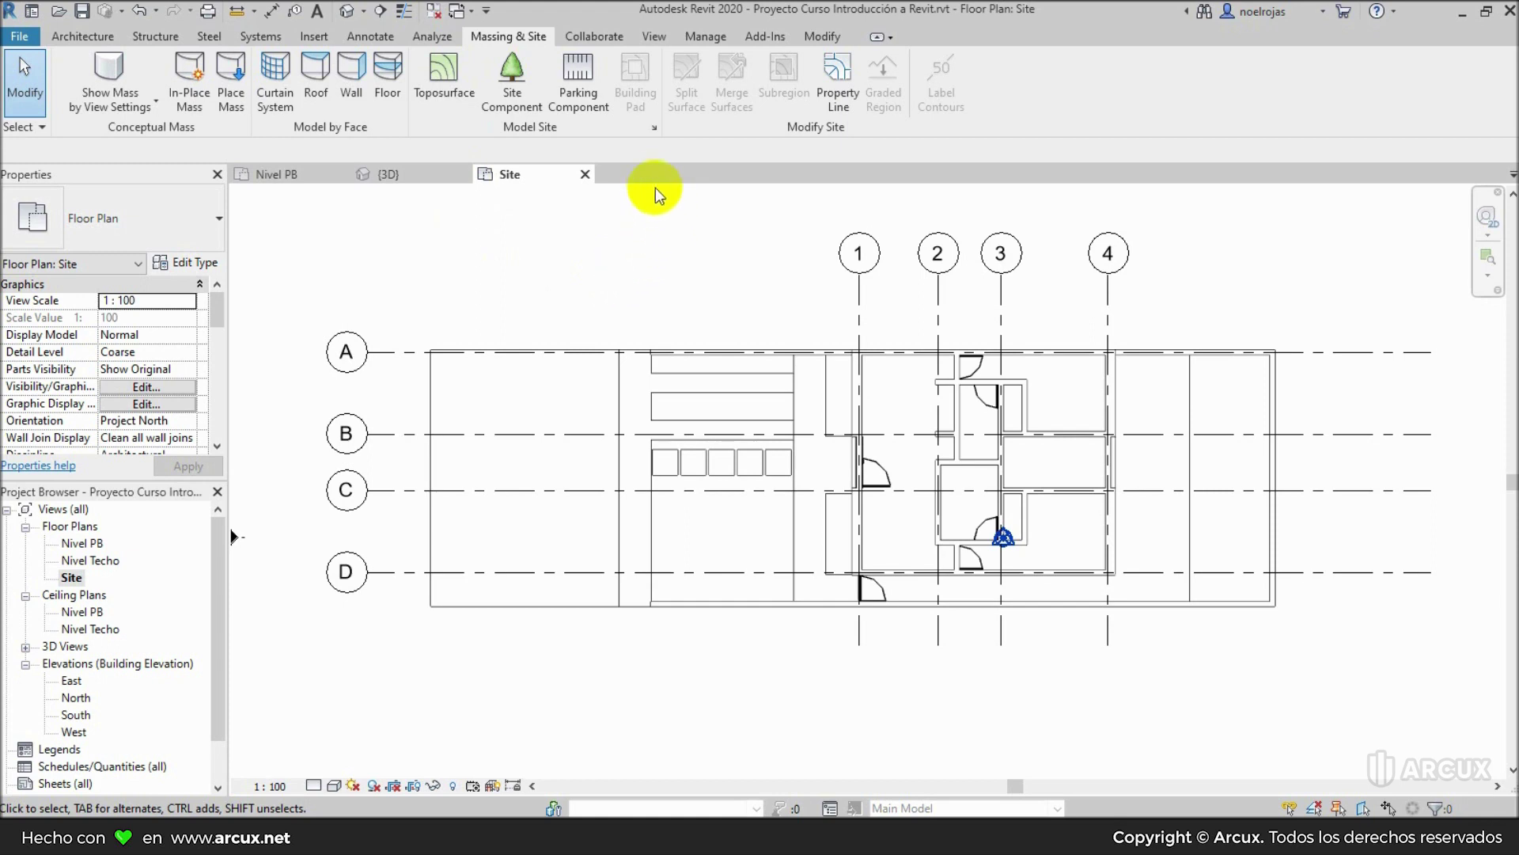
Step: In Site Settings, change the Additional Contours Start from 0.0000 to -1.00 and apply
{"action": "left_click", "coordinate": [654, 128]}
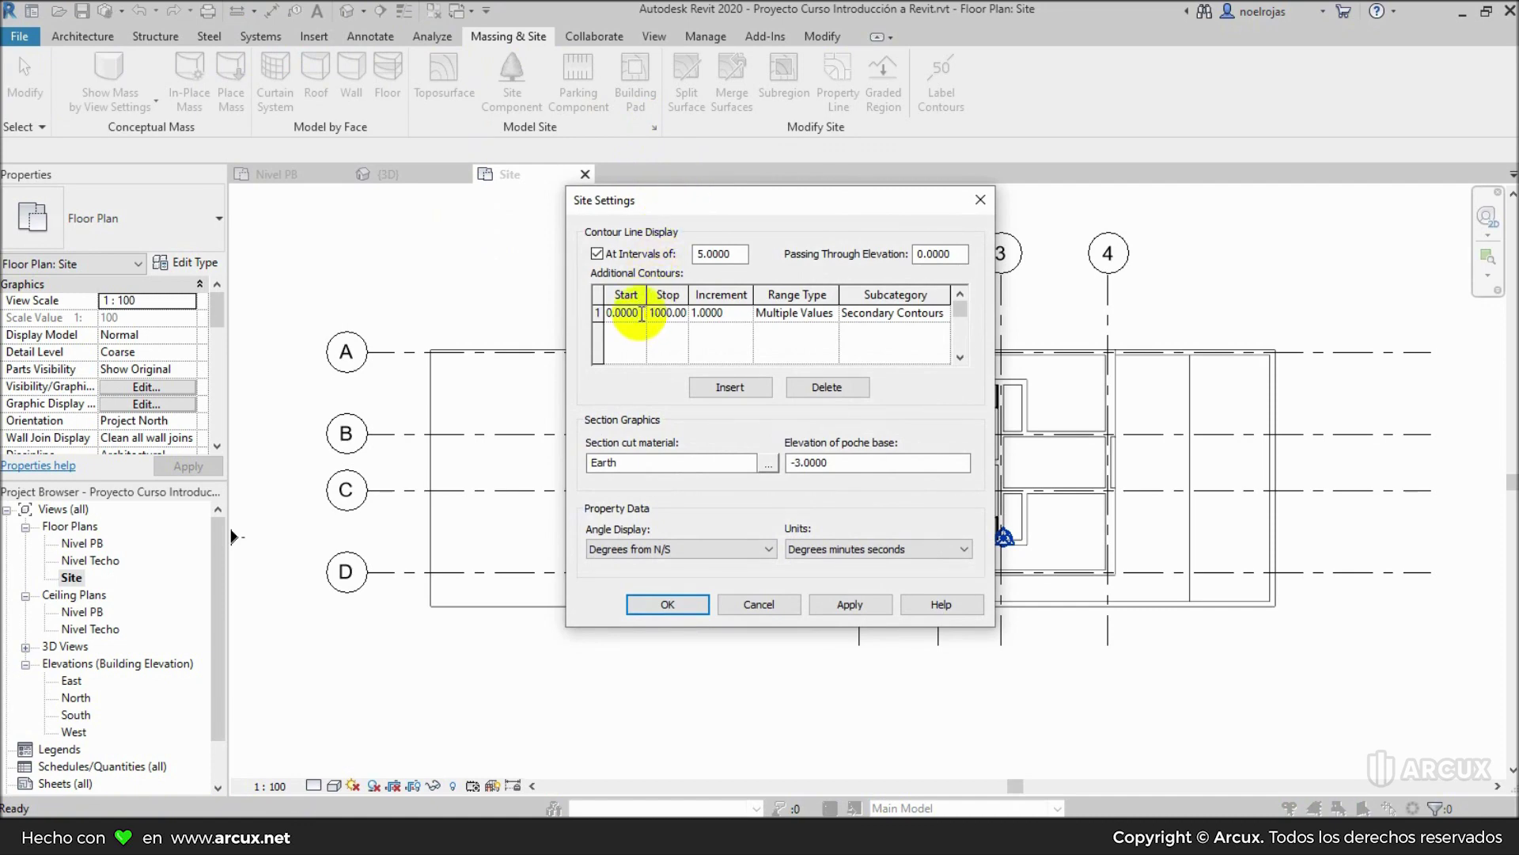
{"action": "double_click", "coordinate": [638, 313]}
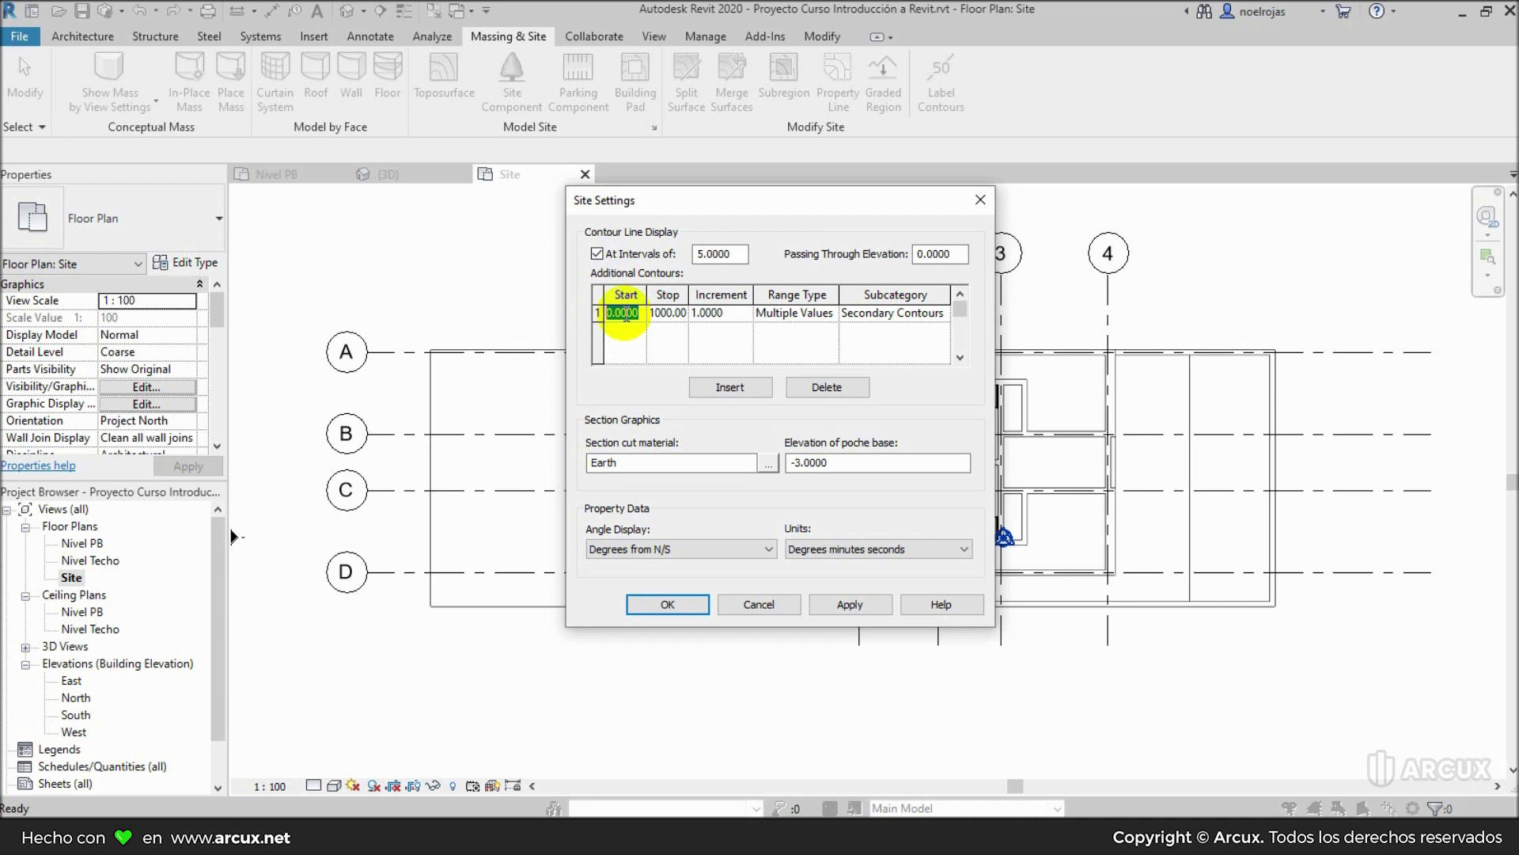
{"action": "type", "text": "-1.00"}
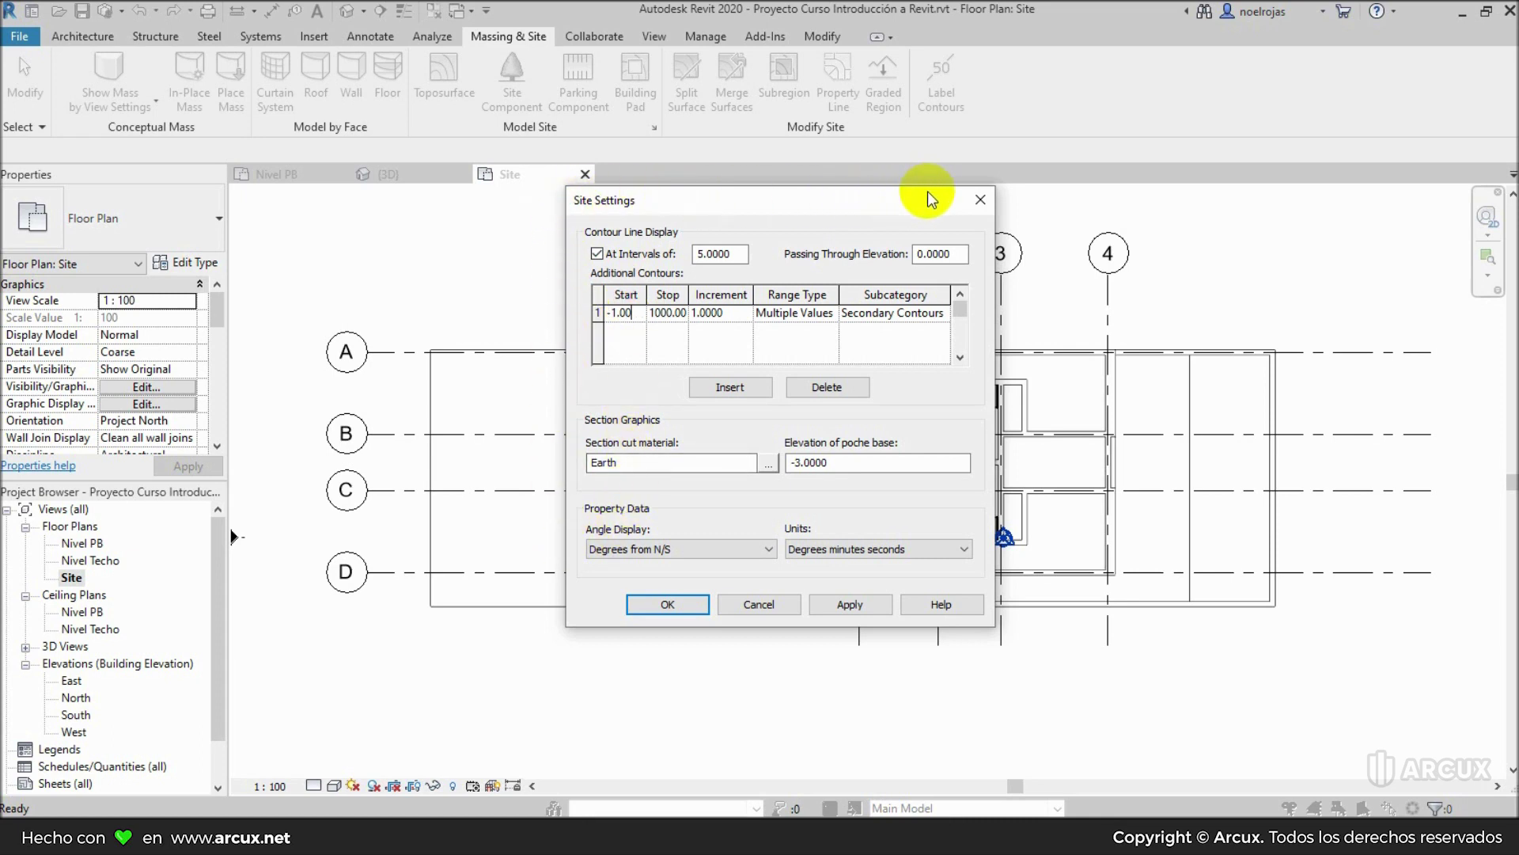
{"action": "left_click", "coordinate": [861, 609]}
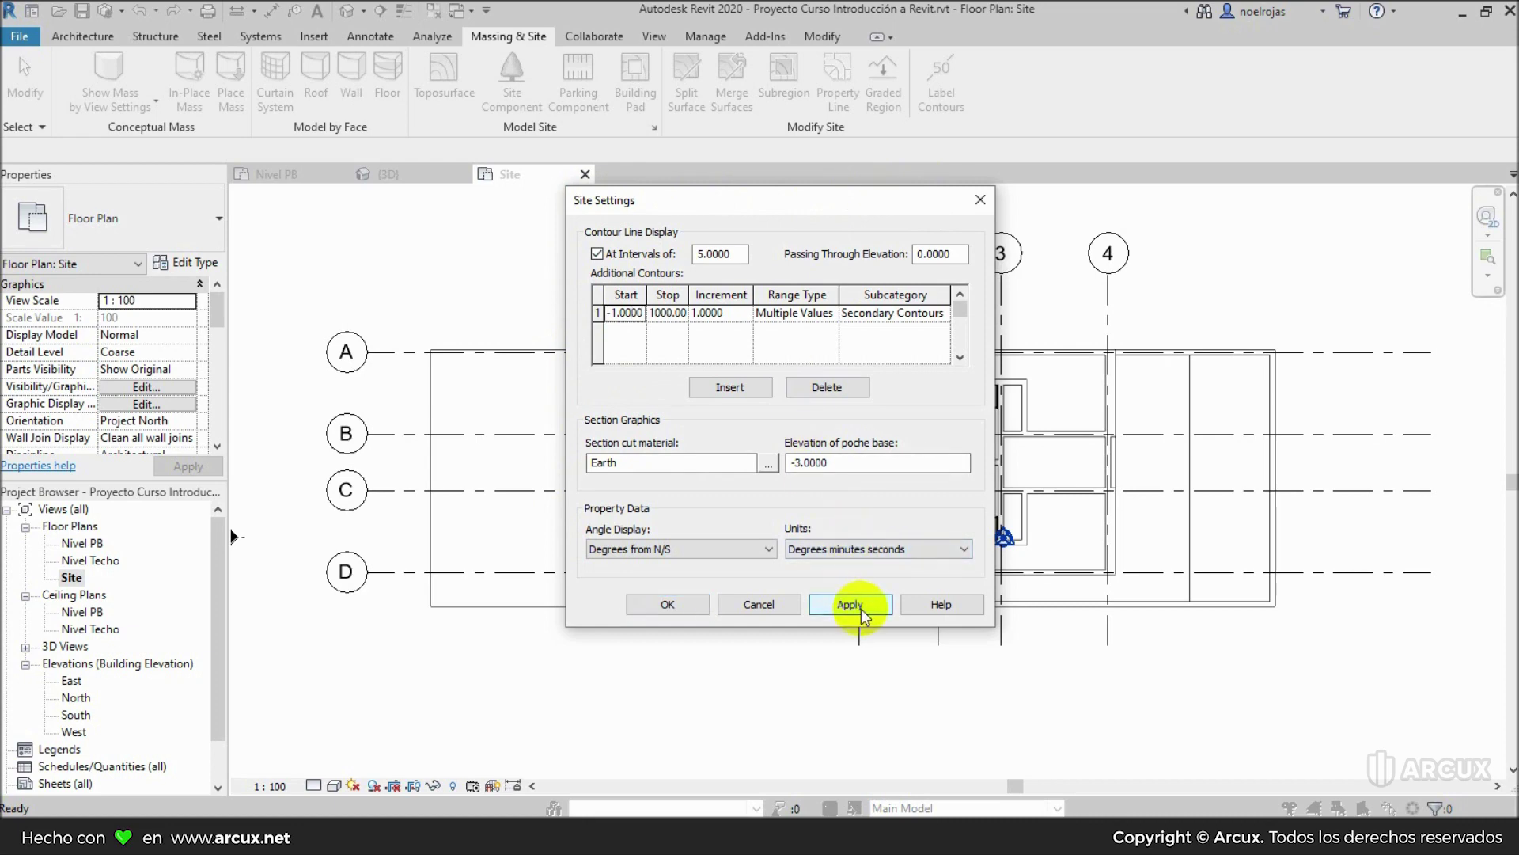
{"action": "left_click", "coordinate": [666, 606]}
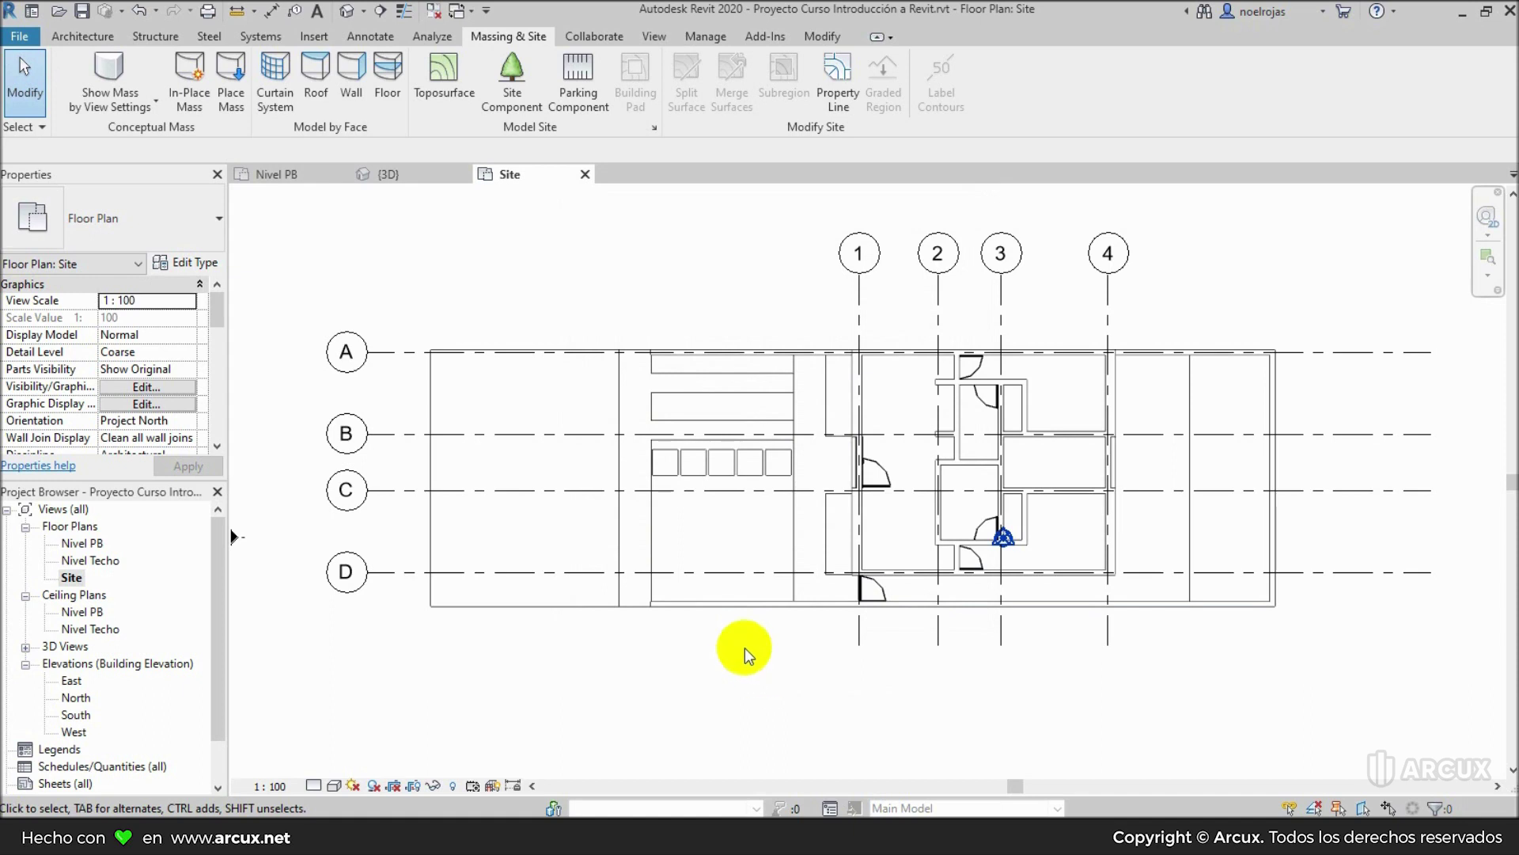
Step: Start a new toposurface with point elevation set to -0.37
{"action": "left_click", "coordinate": [440, 98]}
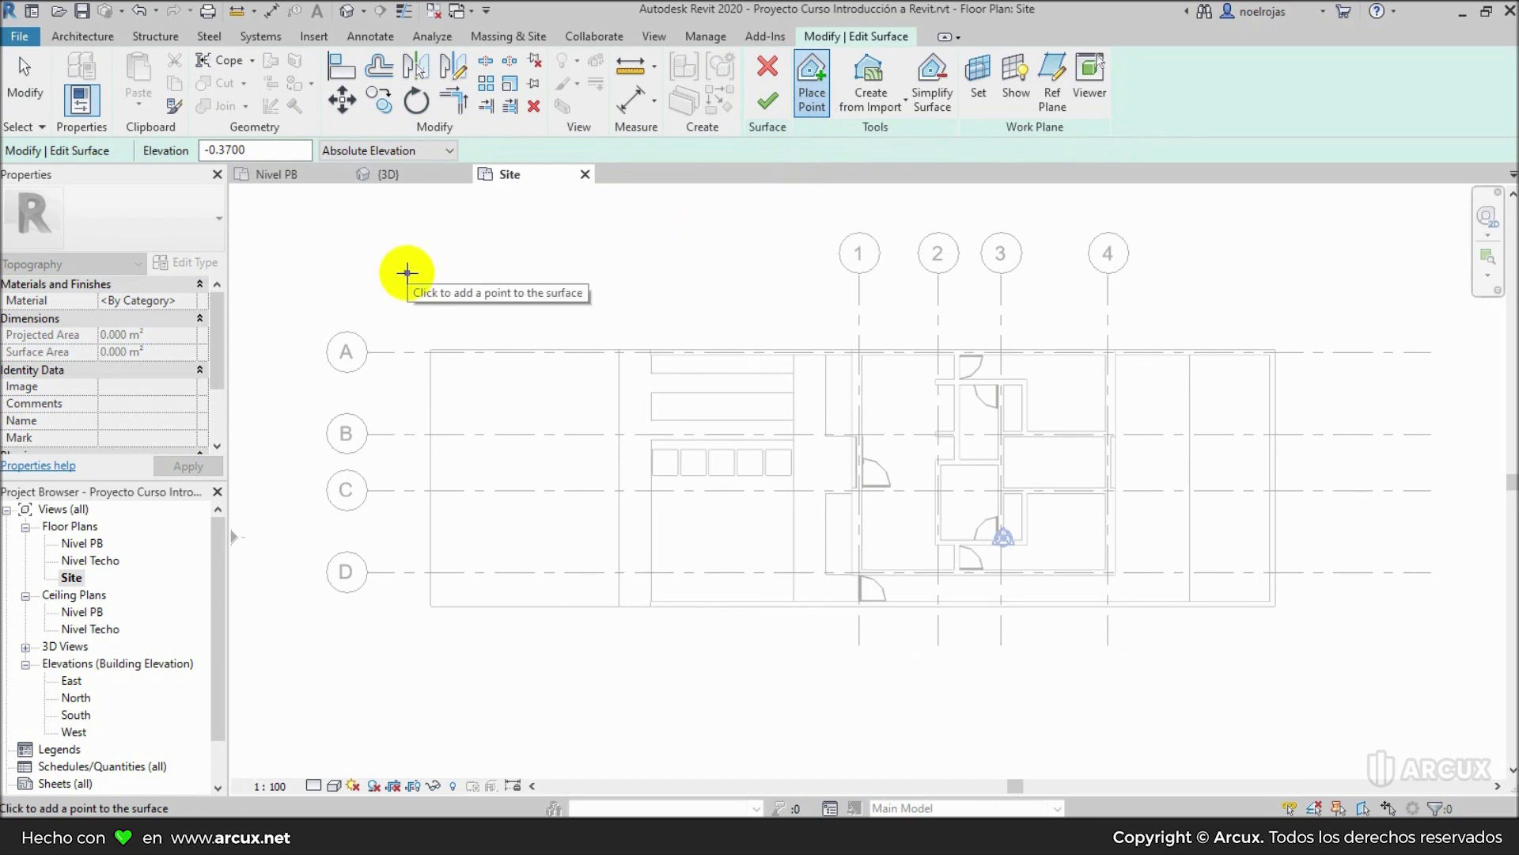
{"action": "left_click", "coordinate": [249, 148]}
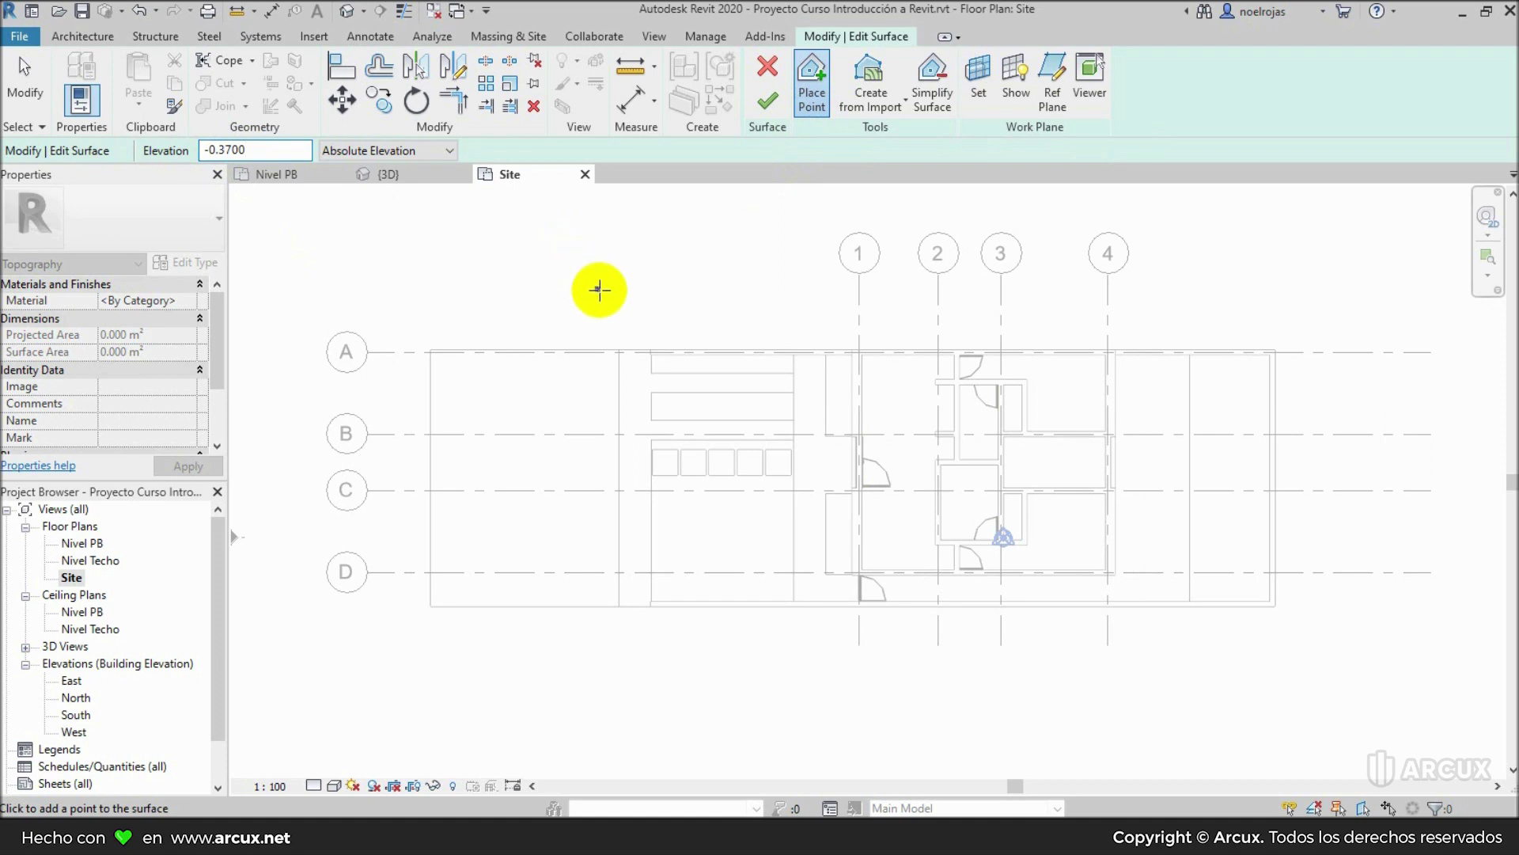
{"action": "scroll", "coordinate": [637, 313], "scroll_direction": "up", "scroll_amount": 2}
{"action": "scroll", "coordinate": [657, 336], "scroll_direction": "up", "scroll_amount": 3}
{"action": "scroll", "coordinate": [661, 339], "scroll_direction": "up", "scroll_amount": 3}
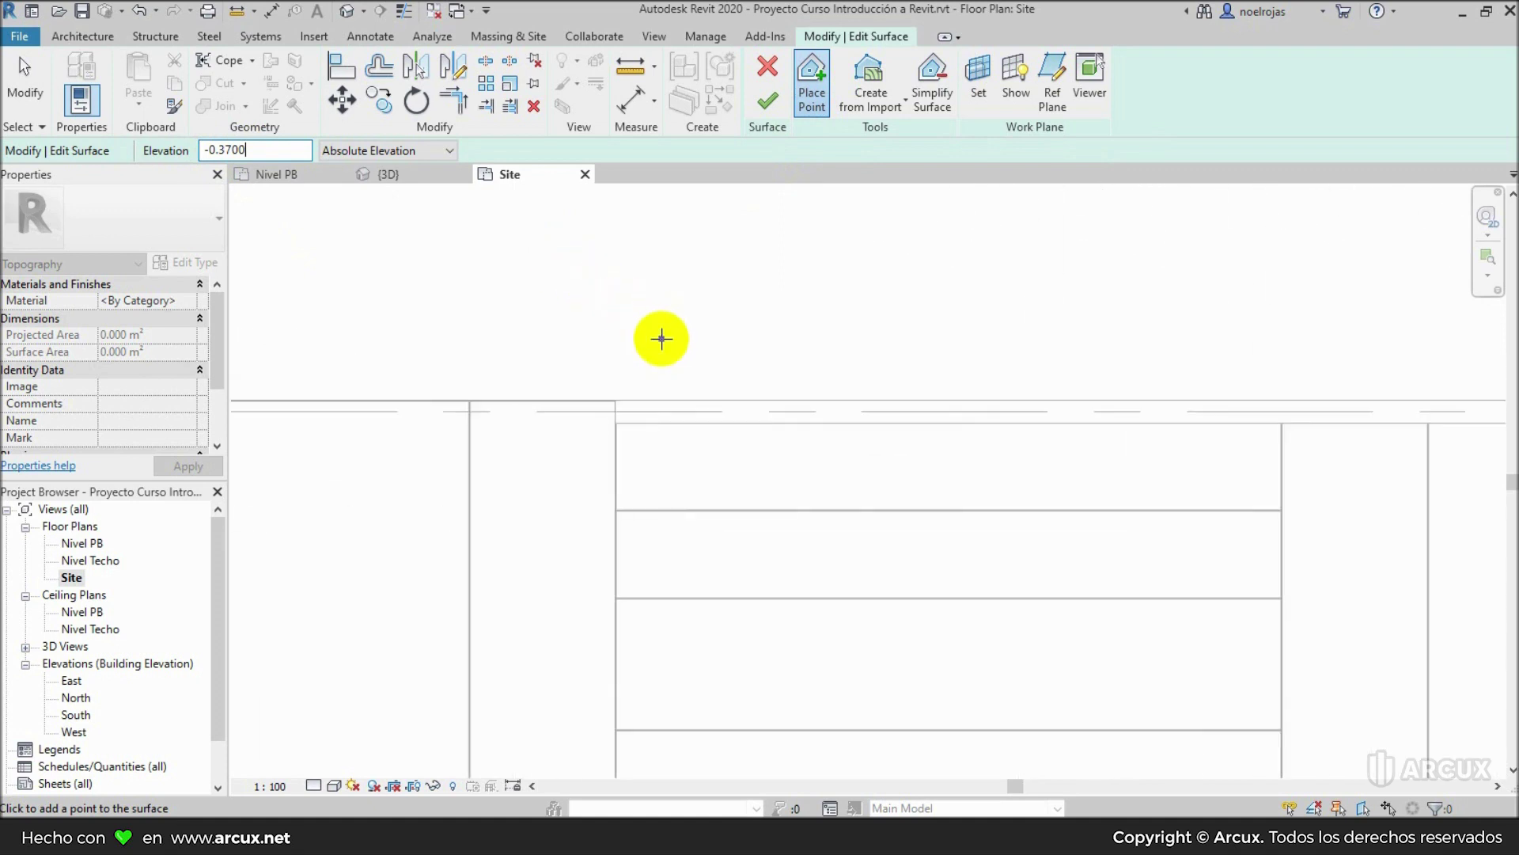
Step: Place surface points at the building's top-left and top-right corners
{"action": "left_click", "coordinate": [610, 399]}
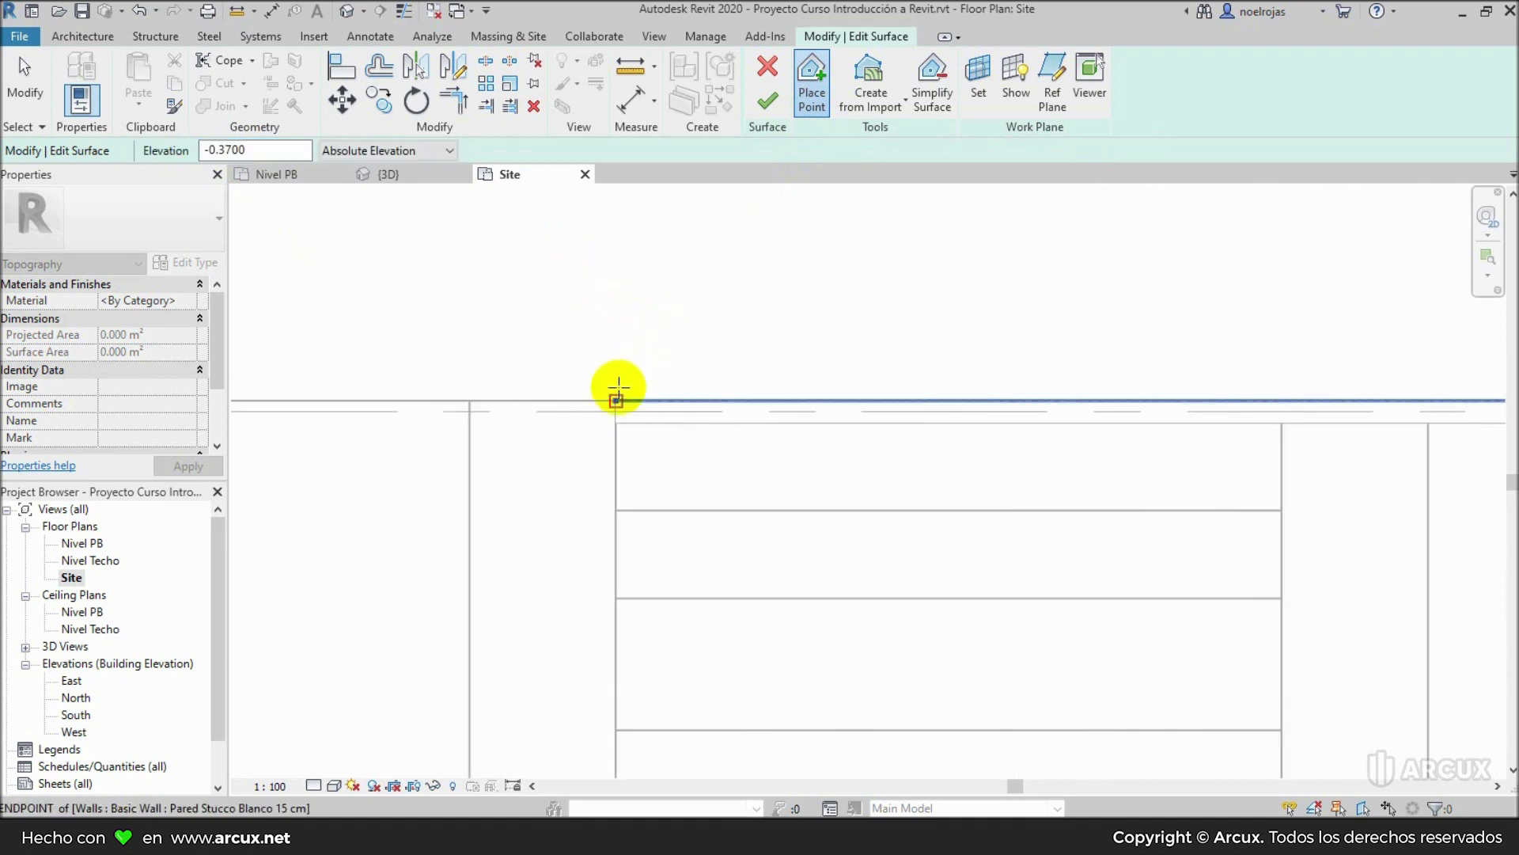
{"action": "scroll", "coordinate": [559, 304], "scroll_direction": "down", "scroll_amount": 1}
{"action": "scroll", "coordinate": [558, 304], "scroll_direction": "down", "scroll_amount": 3}
{"action": "scroll", "coordinate": [514, 291], "scroll_direction": "down", "scroll_amount": 1}
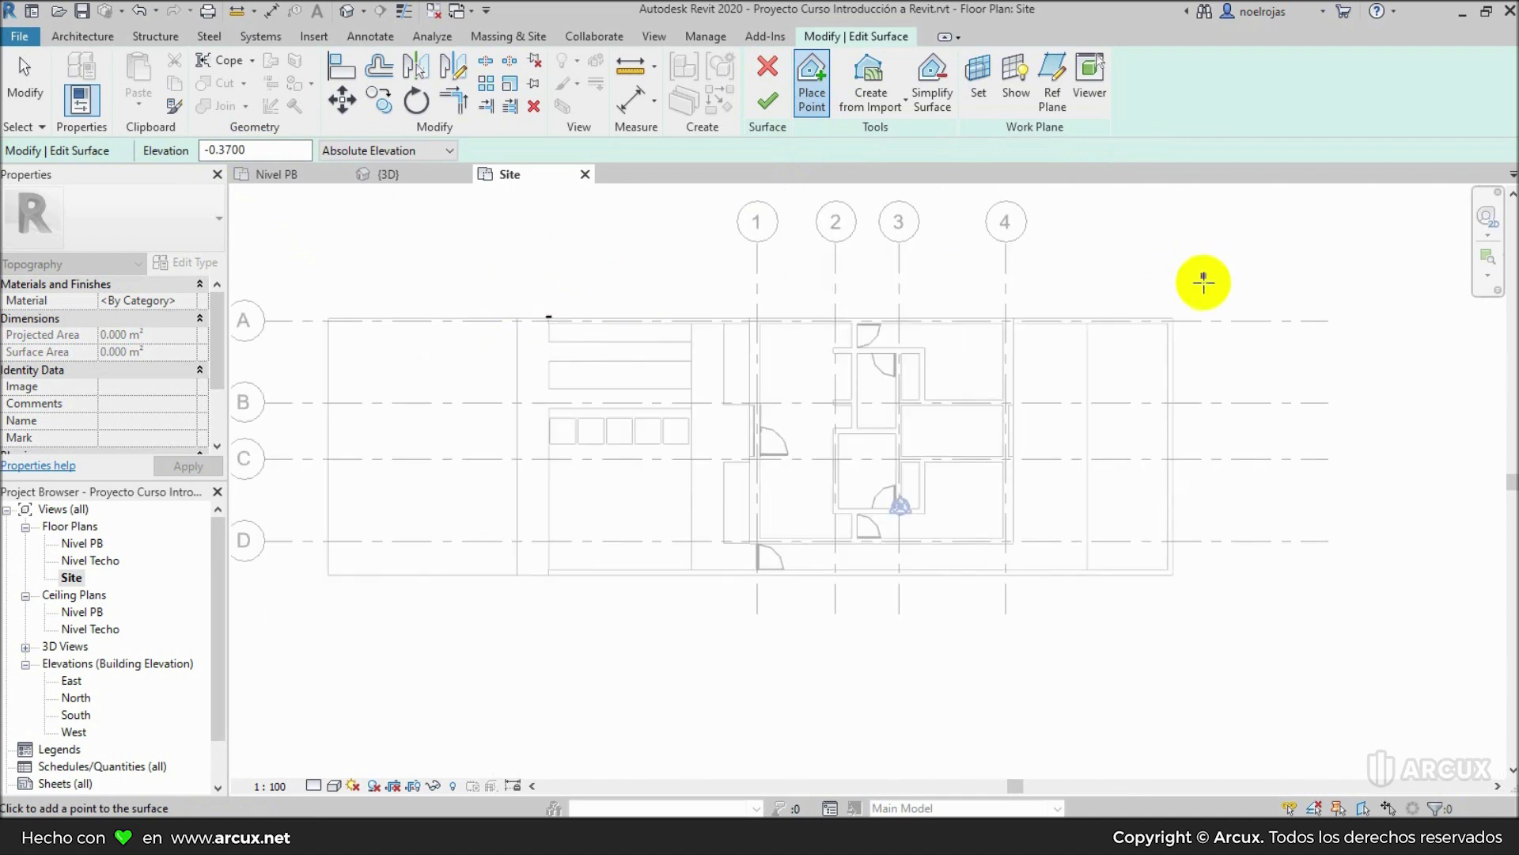
{"action": "scroll", "coordinate": [1201, 288], "scroll_direction": "up", "scroll_amount": 2}
{"action": "left_click", "coordinate": [1157, 335]}
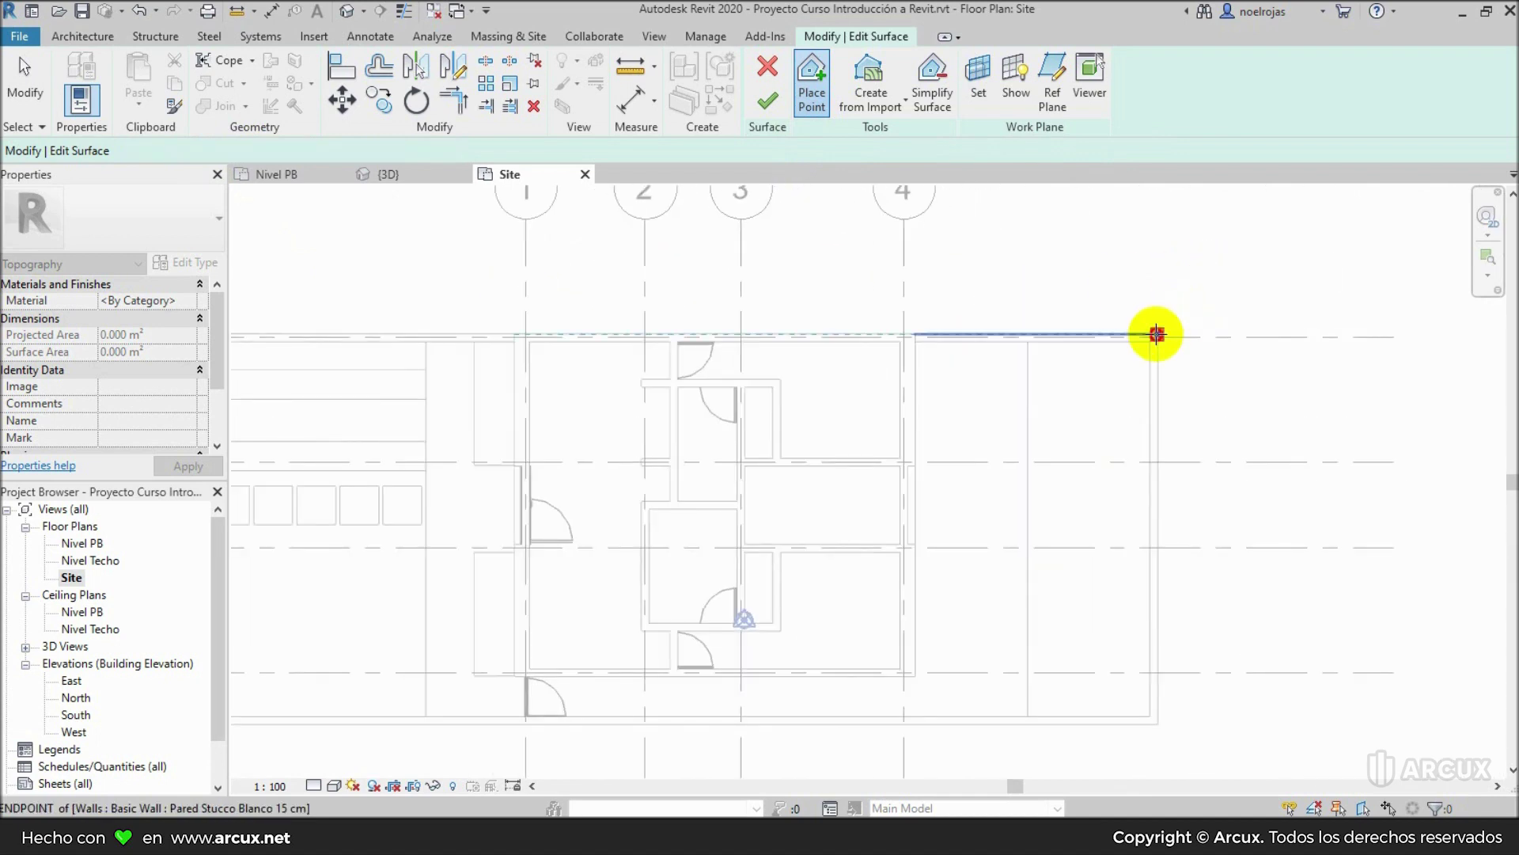
Step: Place points at the bottom-right corner and bottom-left wall end, then finish the toposurface
{"action": "scroll", "coordinate": [1189, 272], "scroll_direction": "down", "scroll_amount": 2}
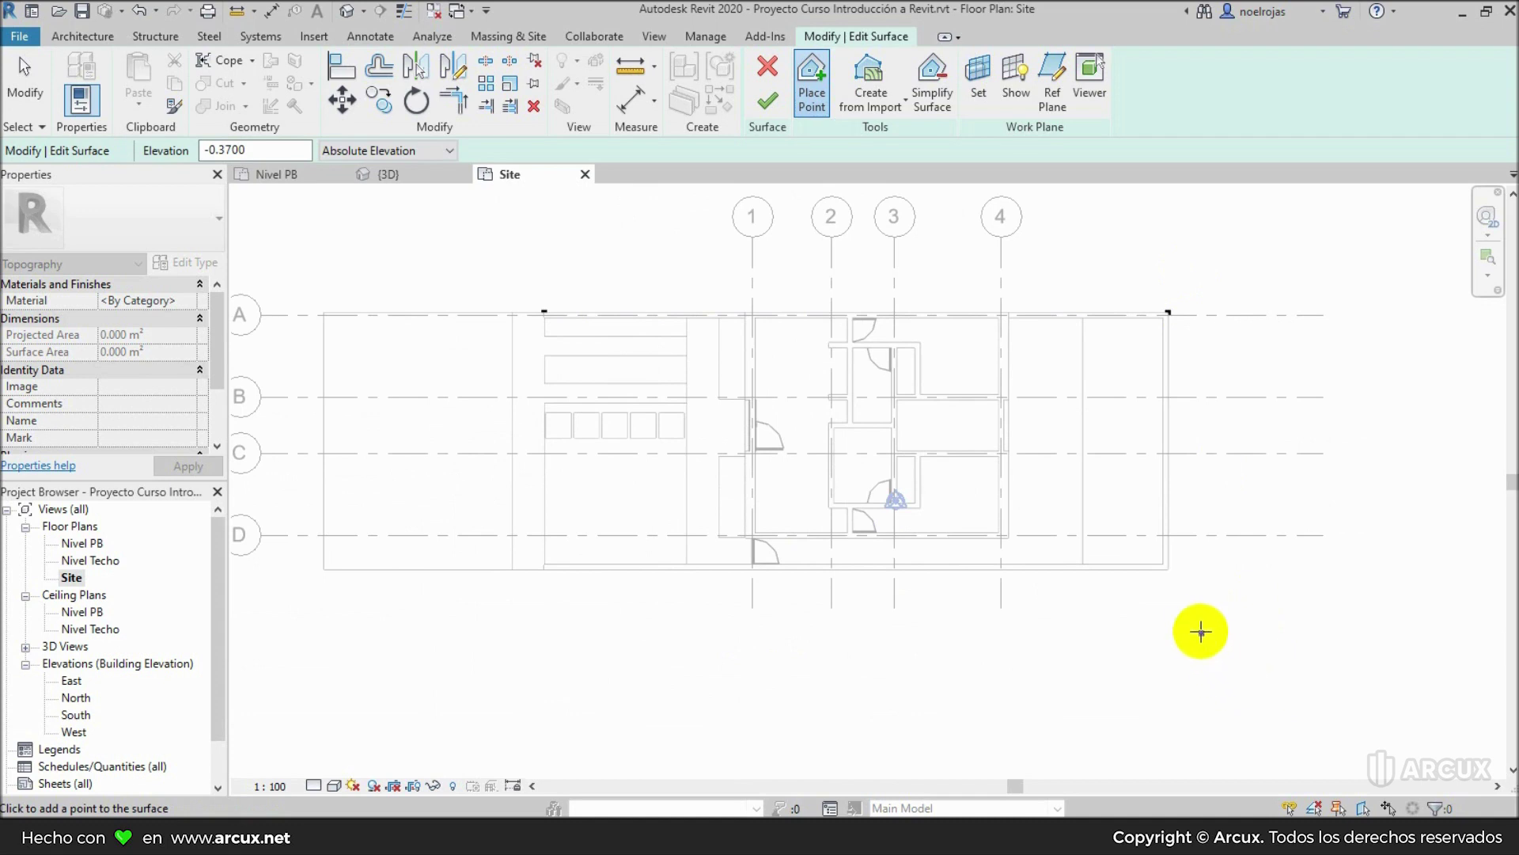
{"action": "left_click", "coordinate": [1168, 568]}
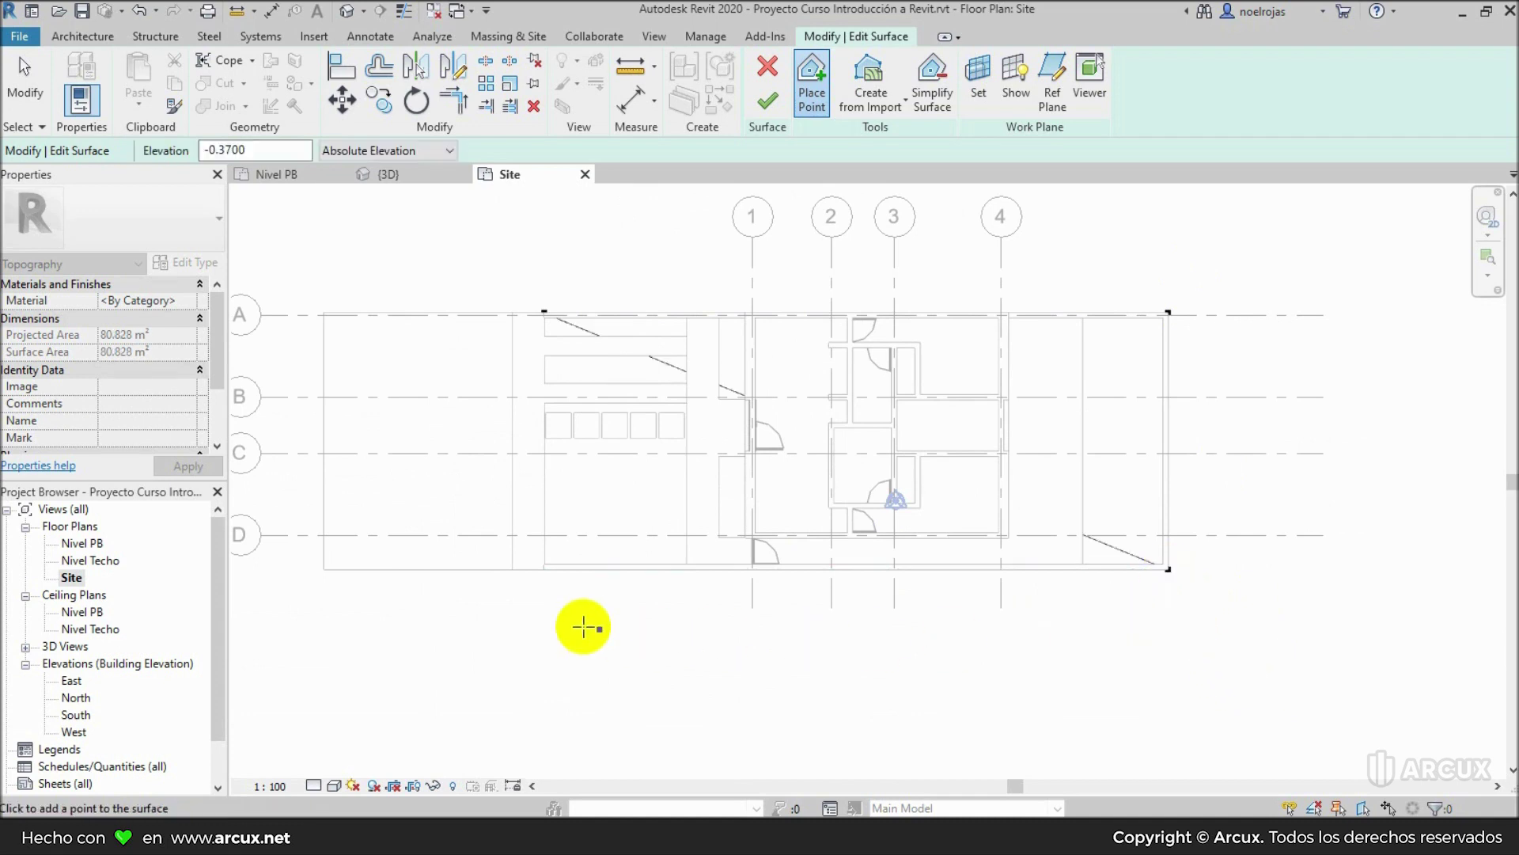
{"action": "scroll", "coordinate": [525, 590], "scroll_direction": "up", "scroll_amount": 4}
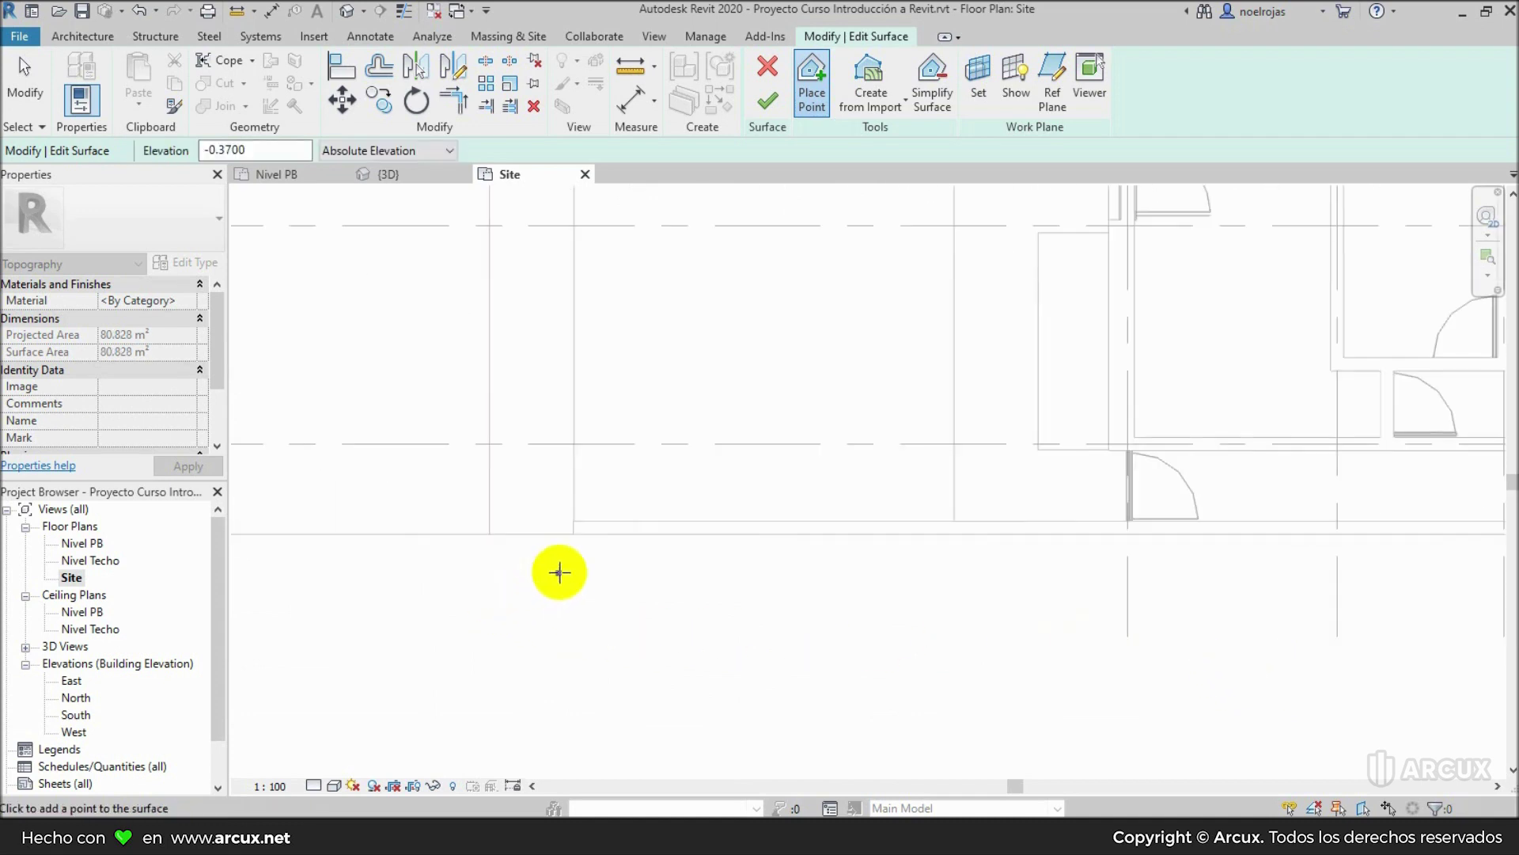
{"action": "left_click", "coordinate": [573, 534]}
{"action": "scroll", "coordinate": [575, 598], "scroll_direction": "down", "scroll_amount": 4}
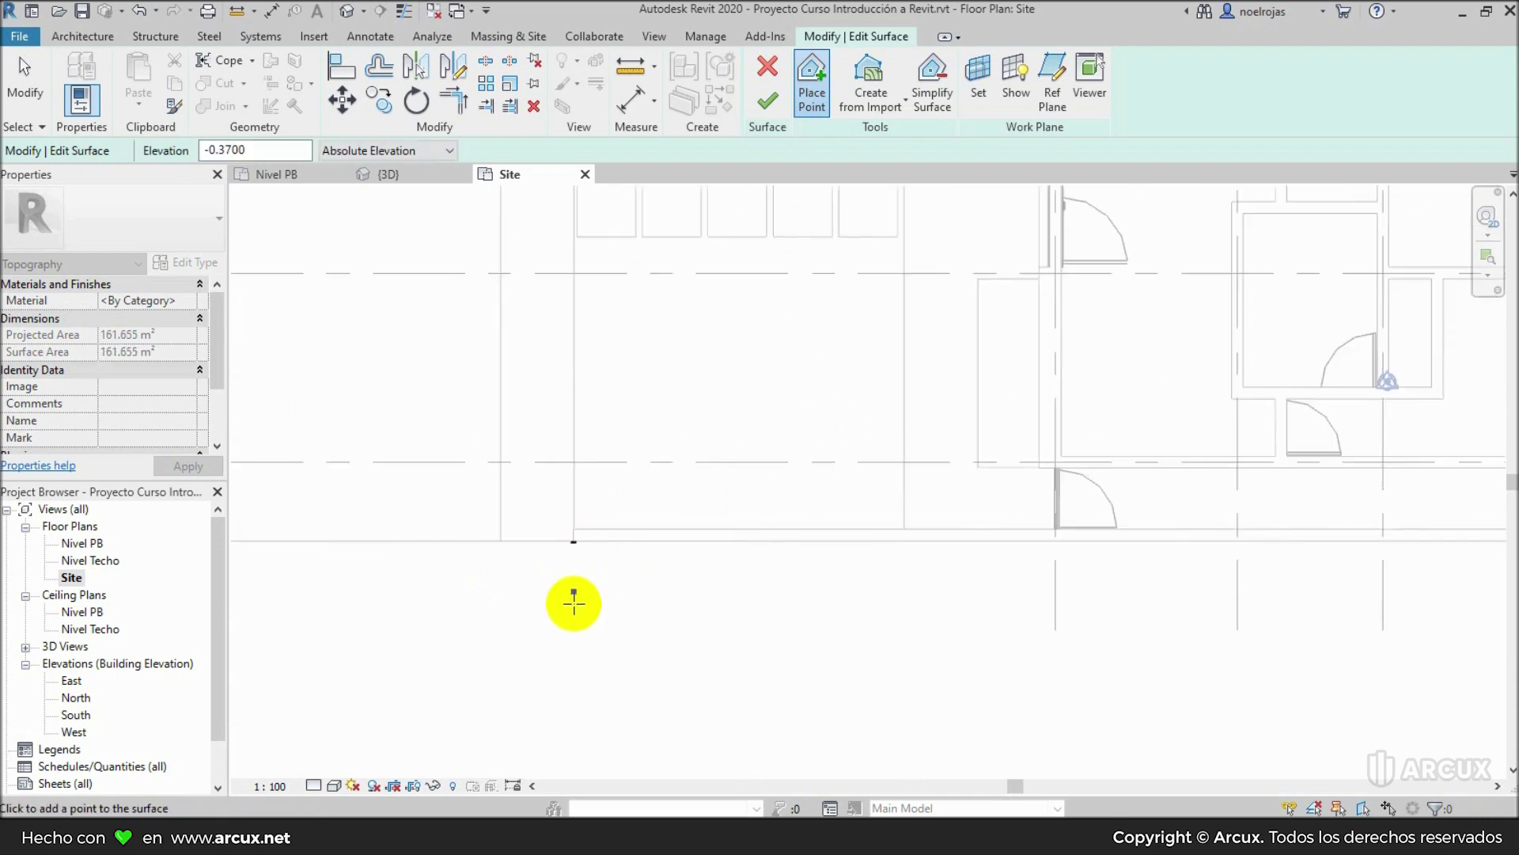
{"action": "middle_click_drag", "start_coordinate": [586, 604], "coordinate": [668, 649]}
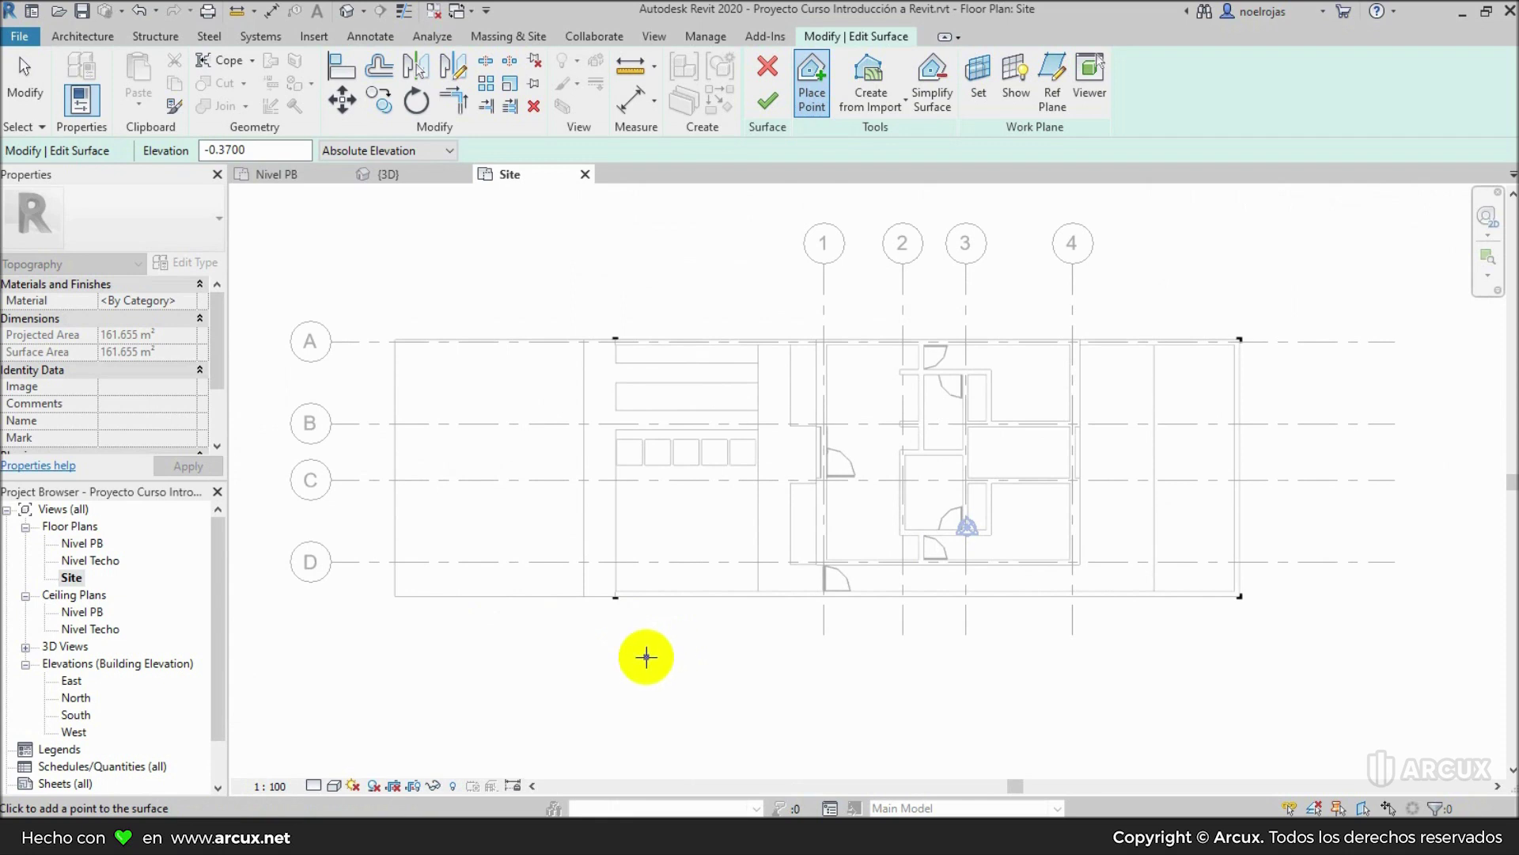
{"action": "left_click", "coordinate": [806, 191]}
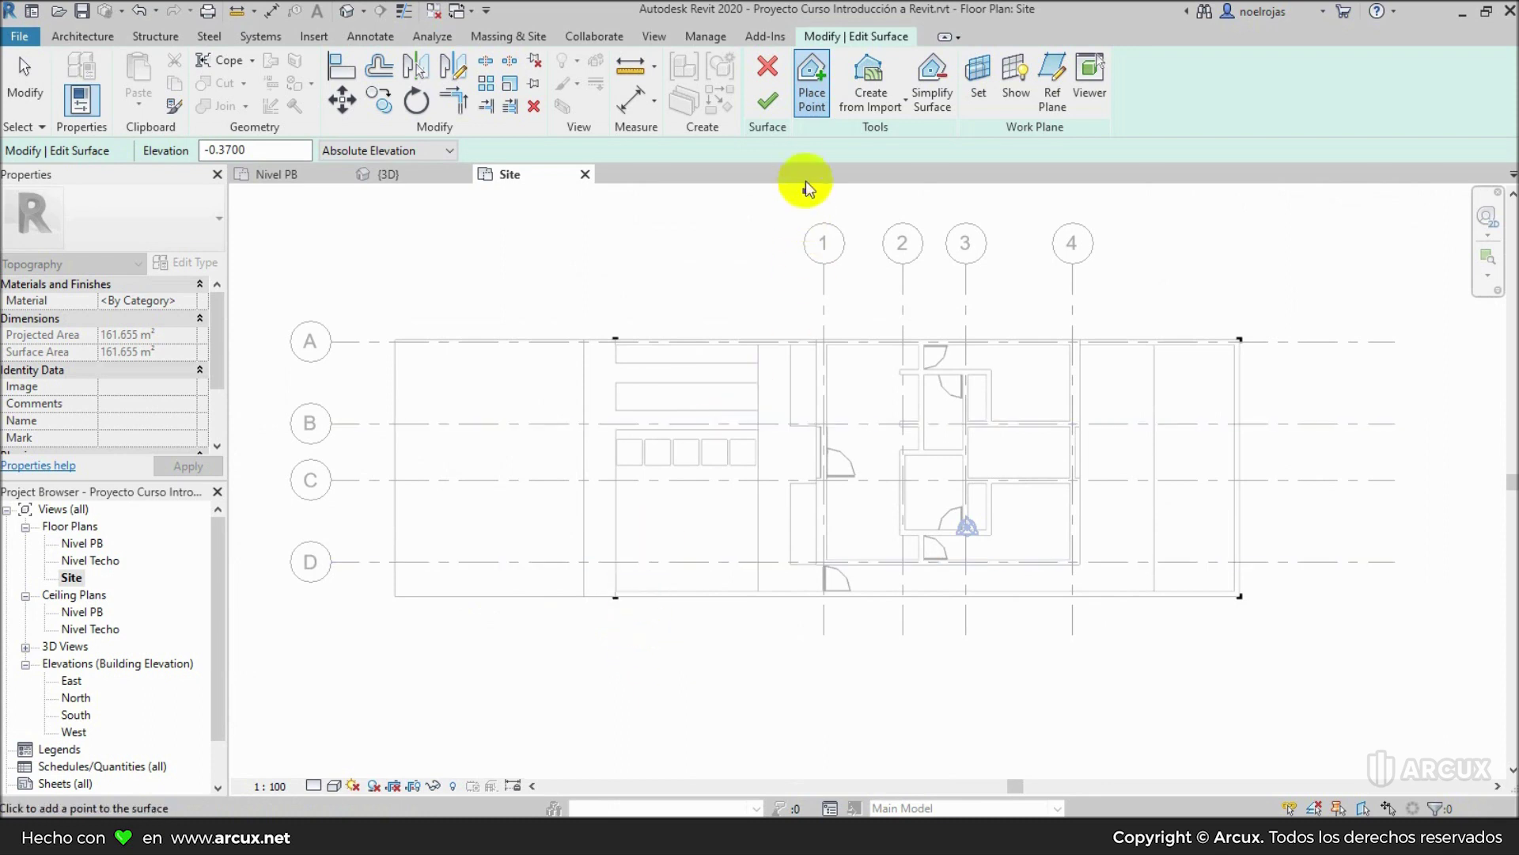
{"action": "left_click", "coordinate": [767, 103]}
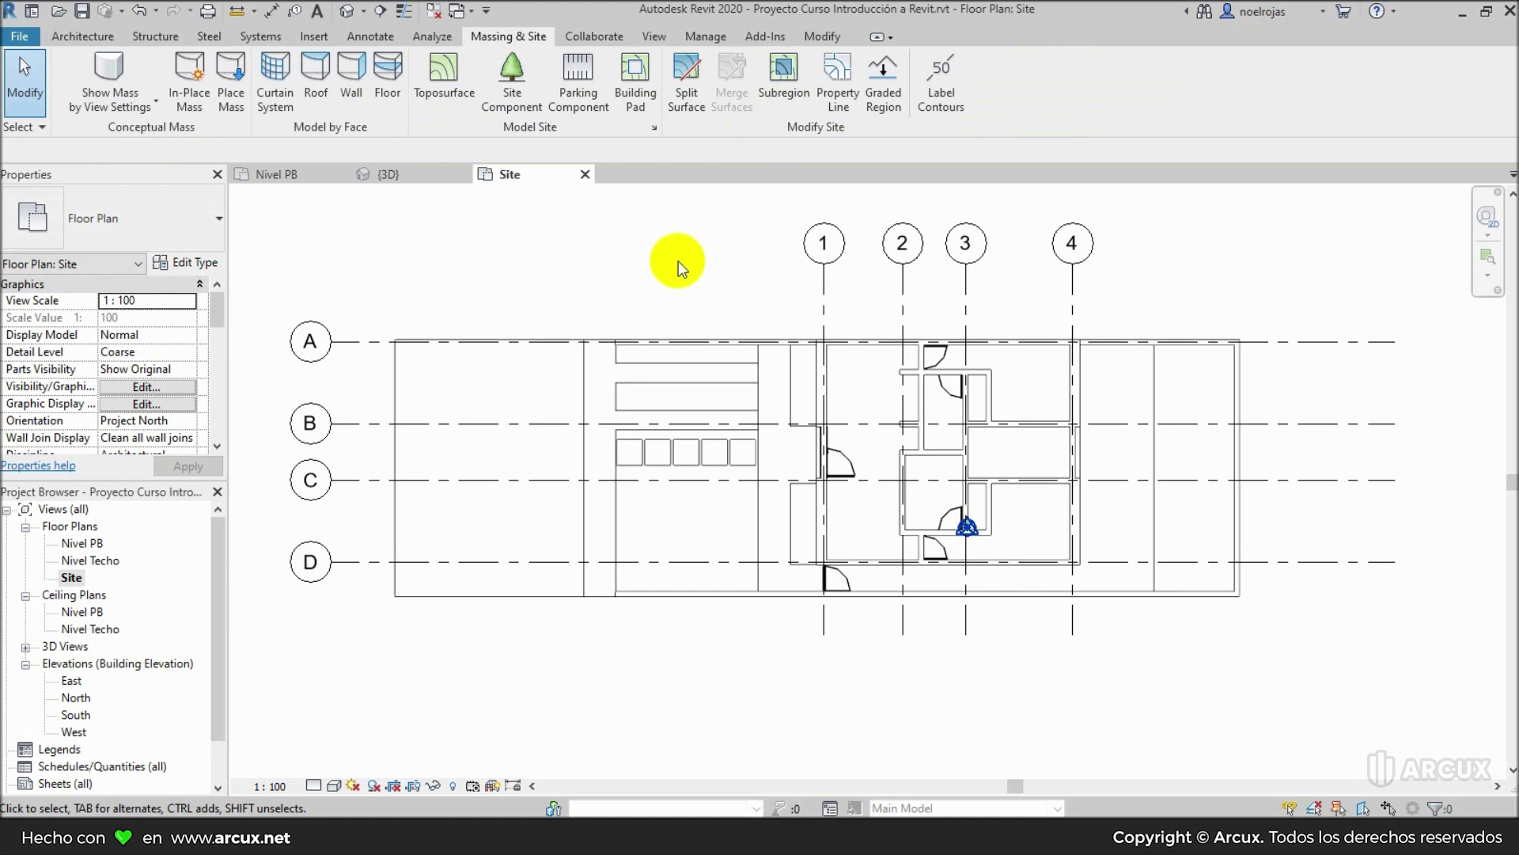
Step: Switch to the {3D} view to see the house on the new toposurface
{"action": "left_click", "coordinate": [415, 177]}
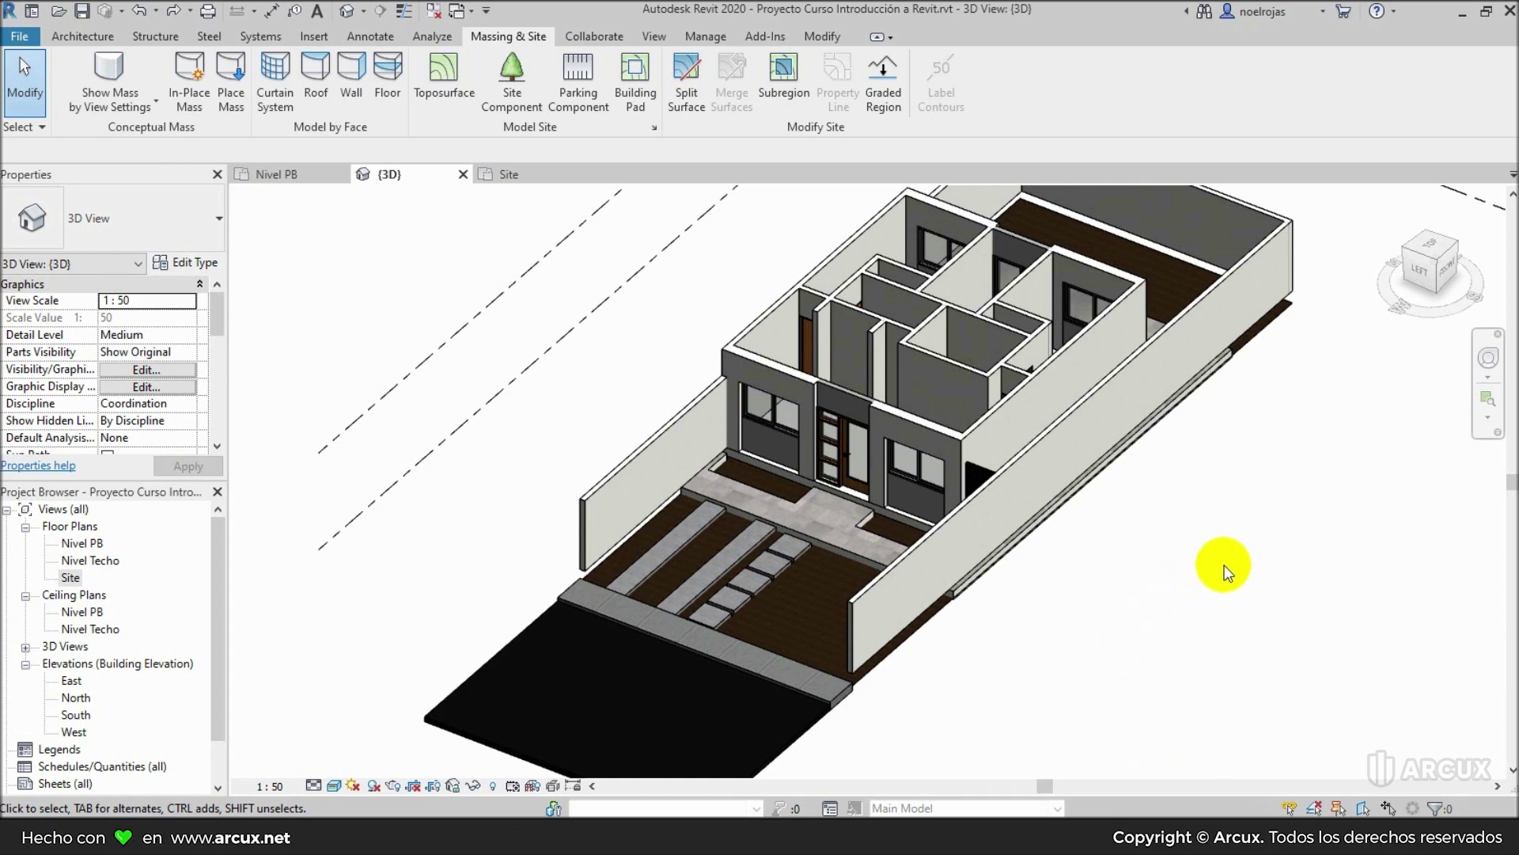
Step: Select the toposurface and browse its Material property in the Material Browser
{"action": "left_click", "coordinate": [1280, 341]}
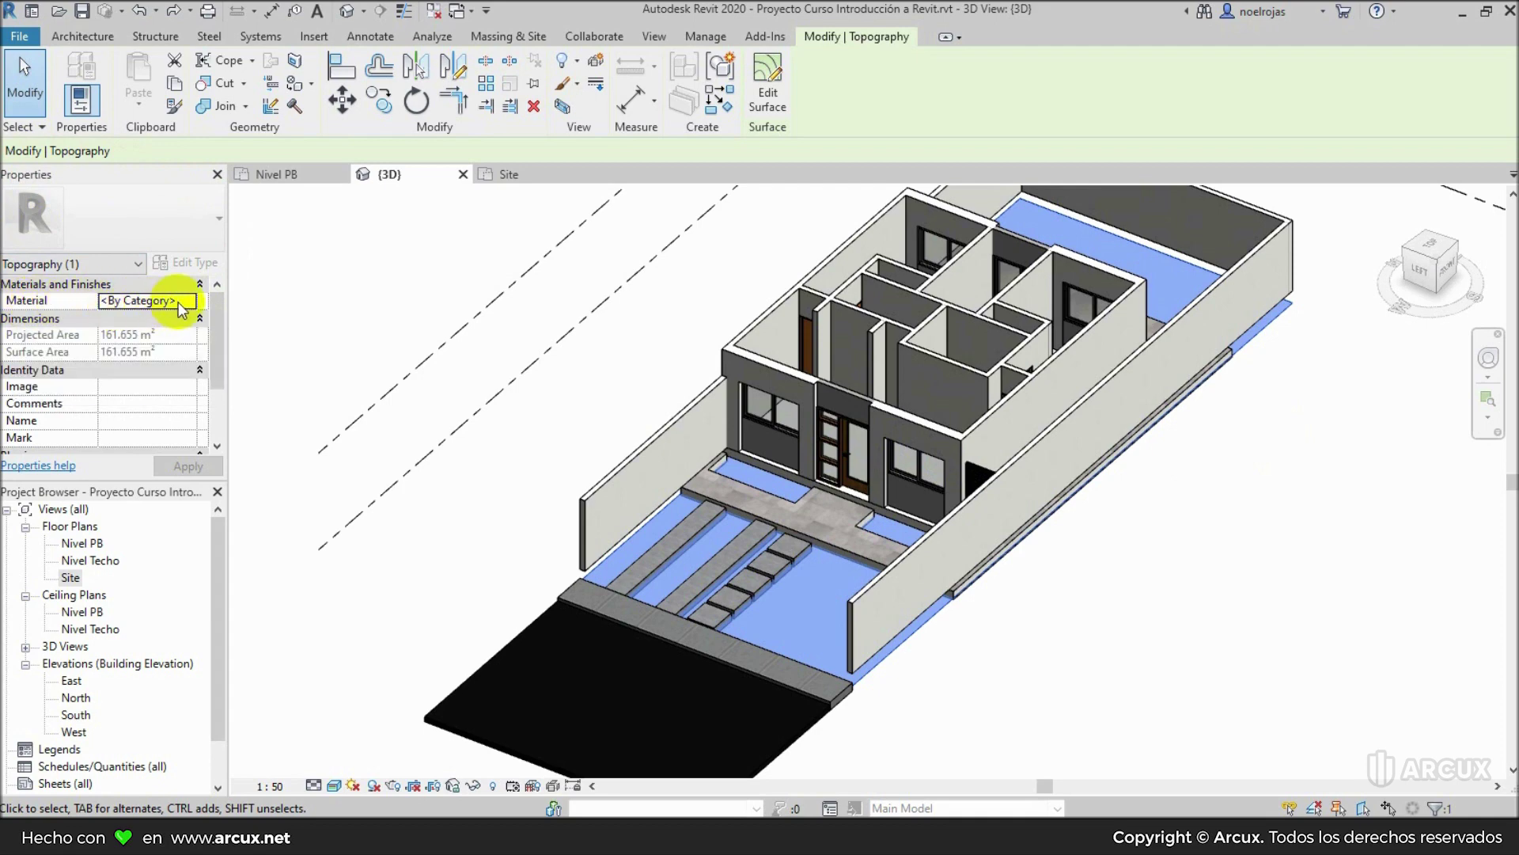
{"action": "left_click", "coordinate": [191, 303]}
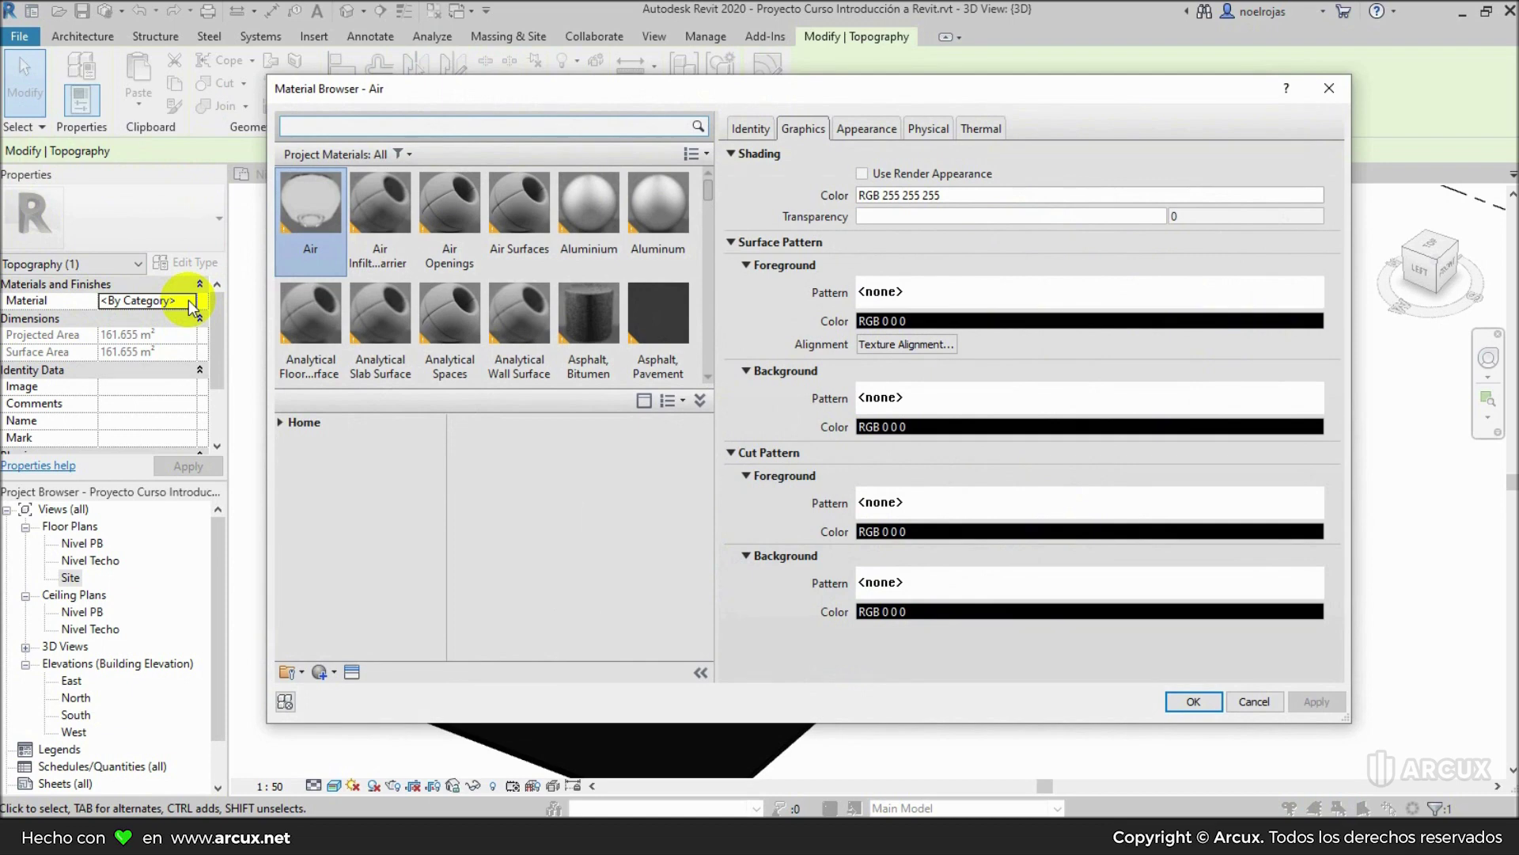
Step: Create a new material named Pasto that uses its render appearance for shading
{"action": "left_click", "coordinate": [335, 672]}
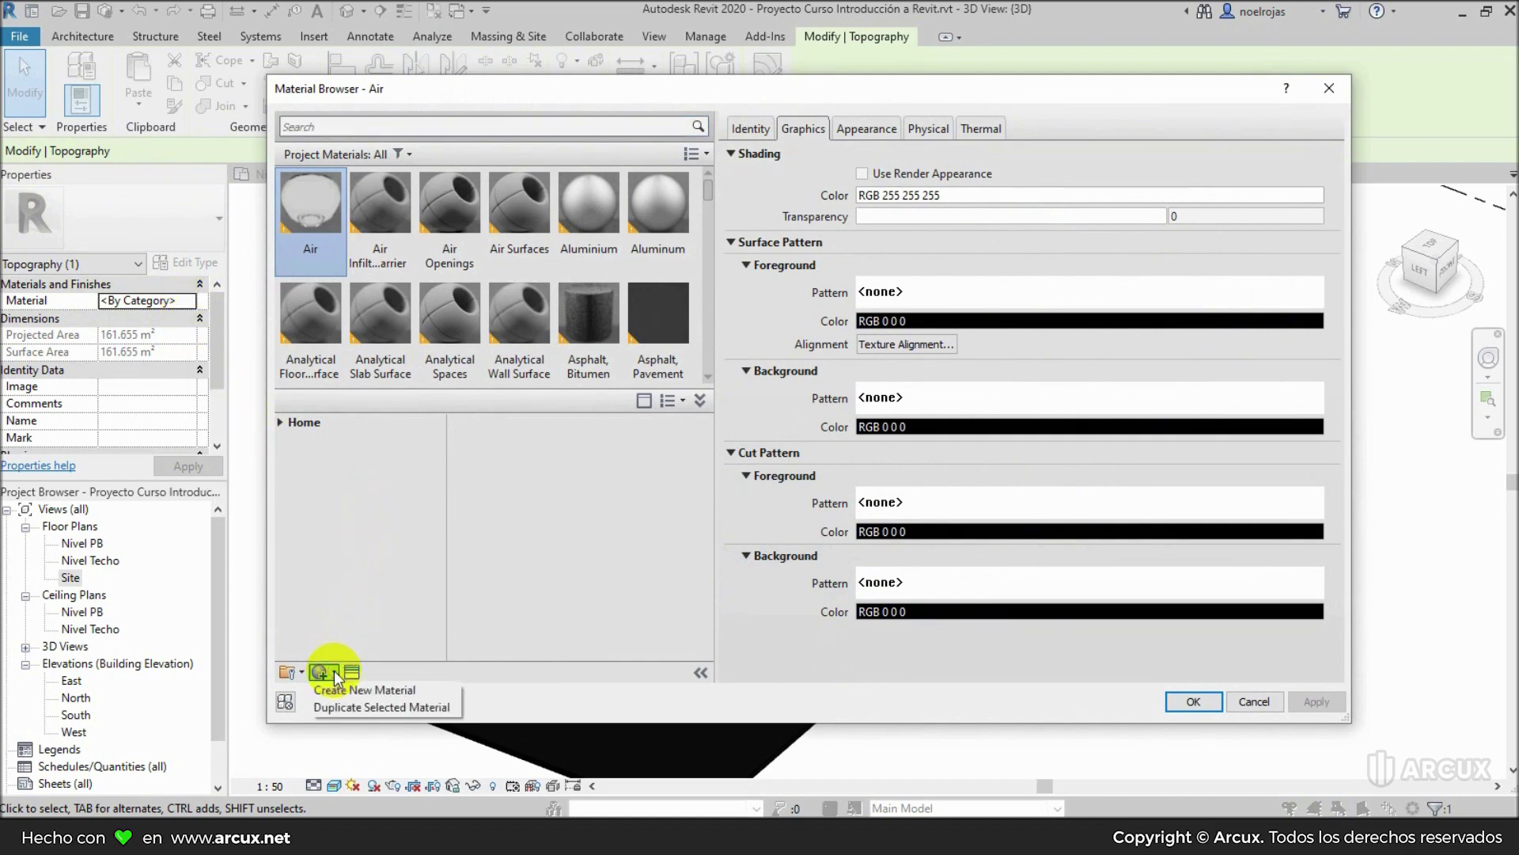
{"action": "left_click", "coordinate": [408, 692]}
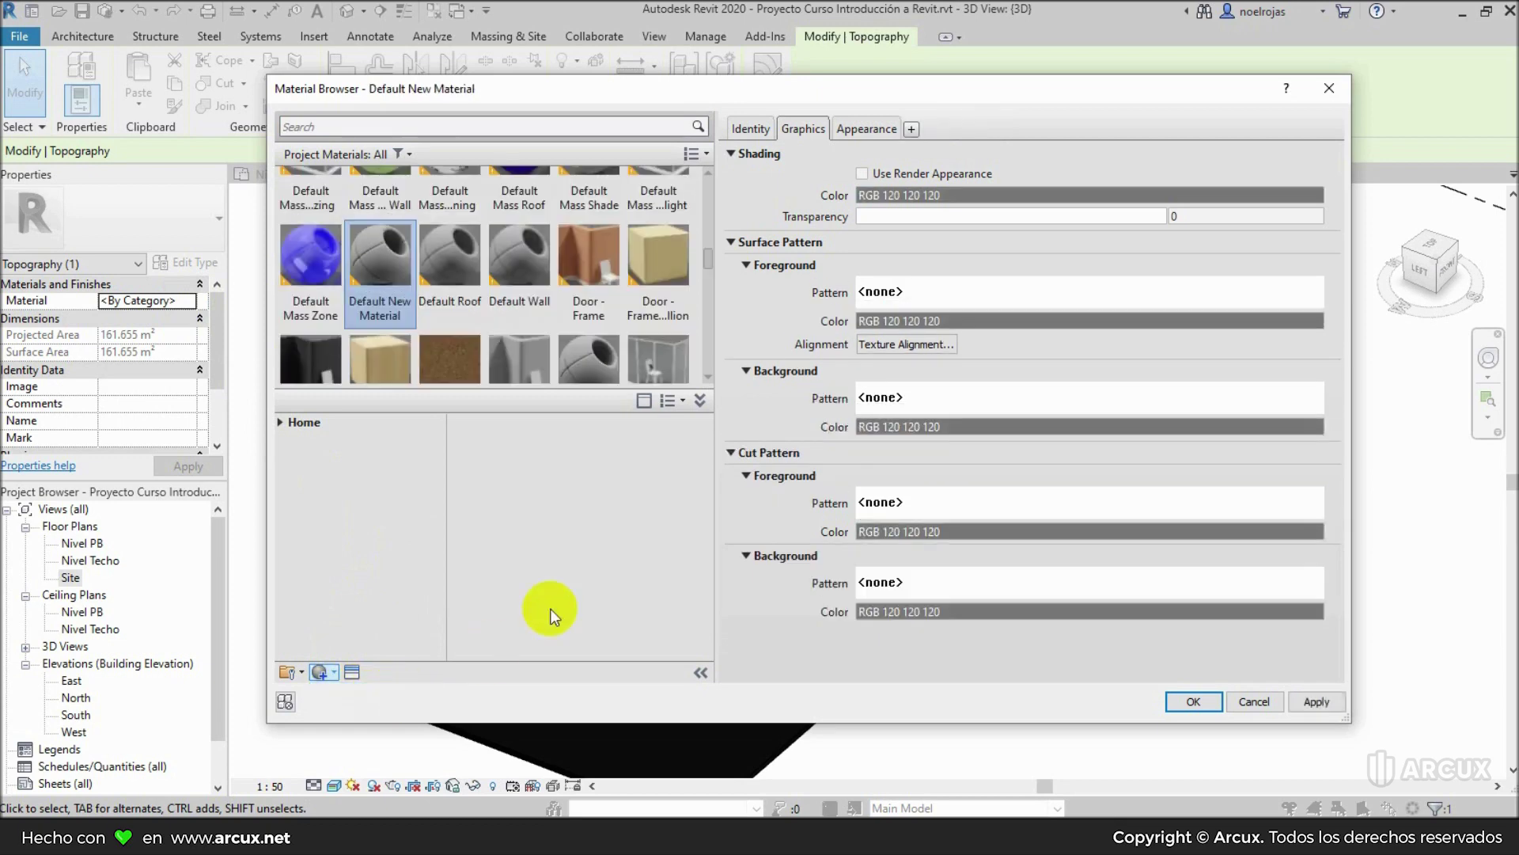
{"action": "left_click", "coordinate": [750, 129]}
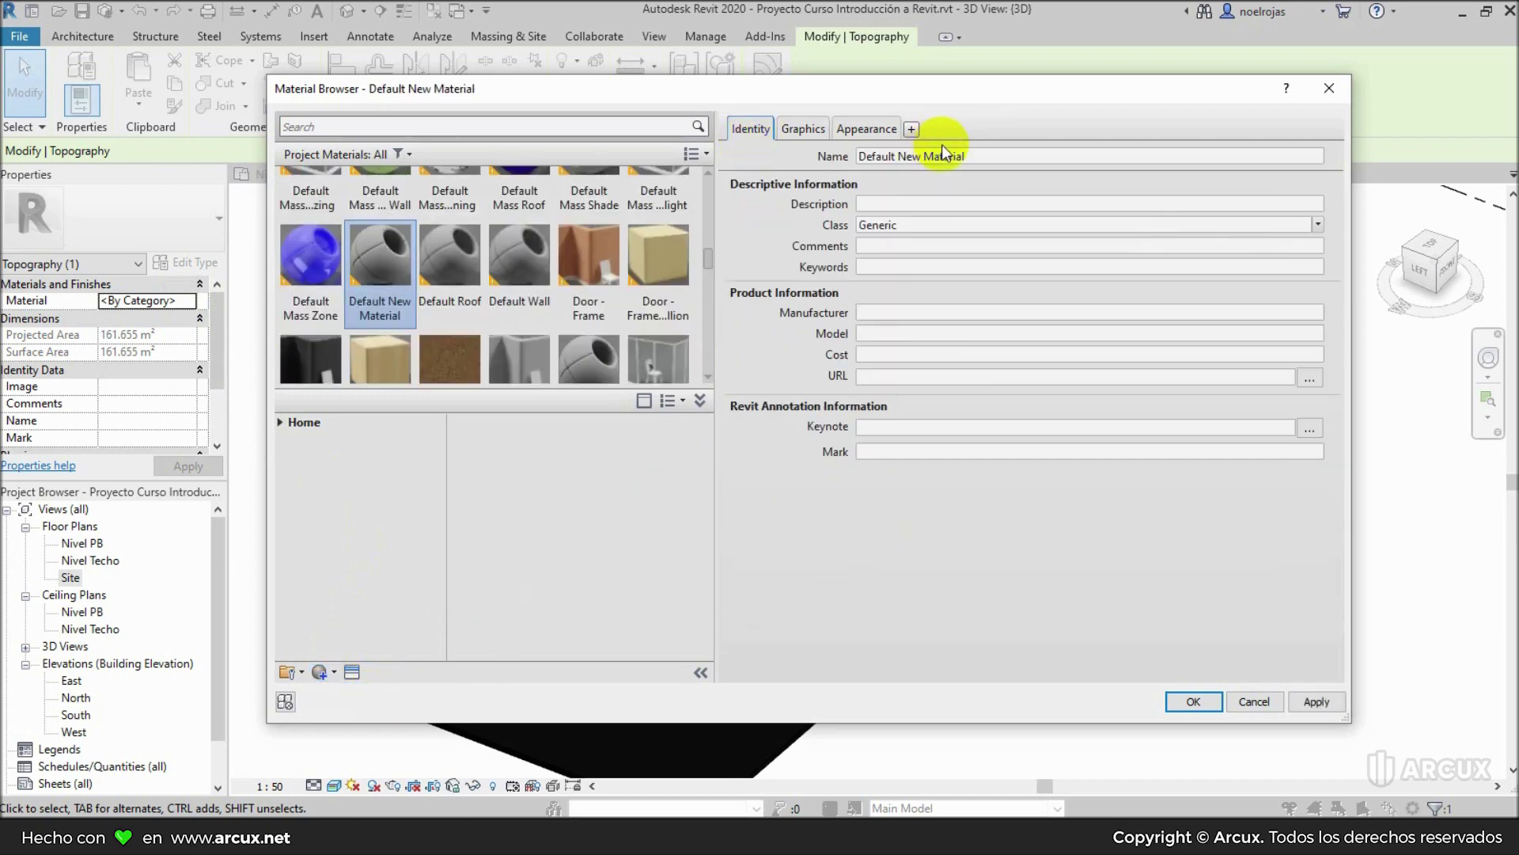
{"action": "left_click", "coordinate": [990, 156]}
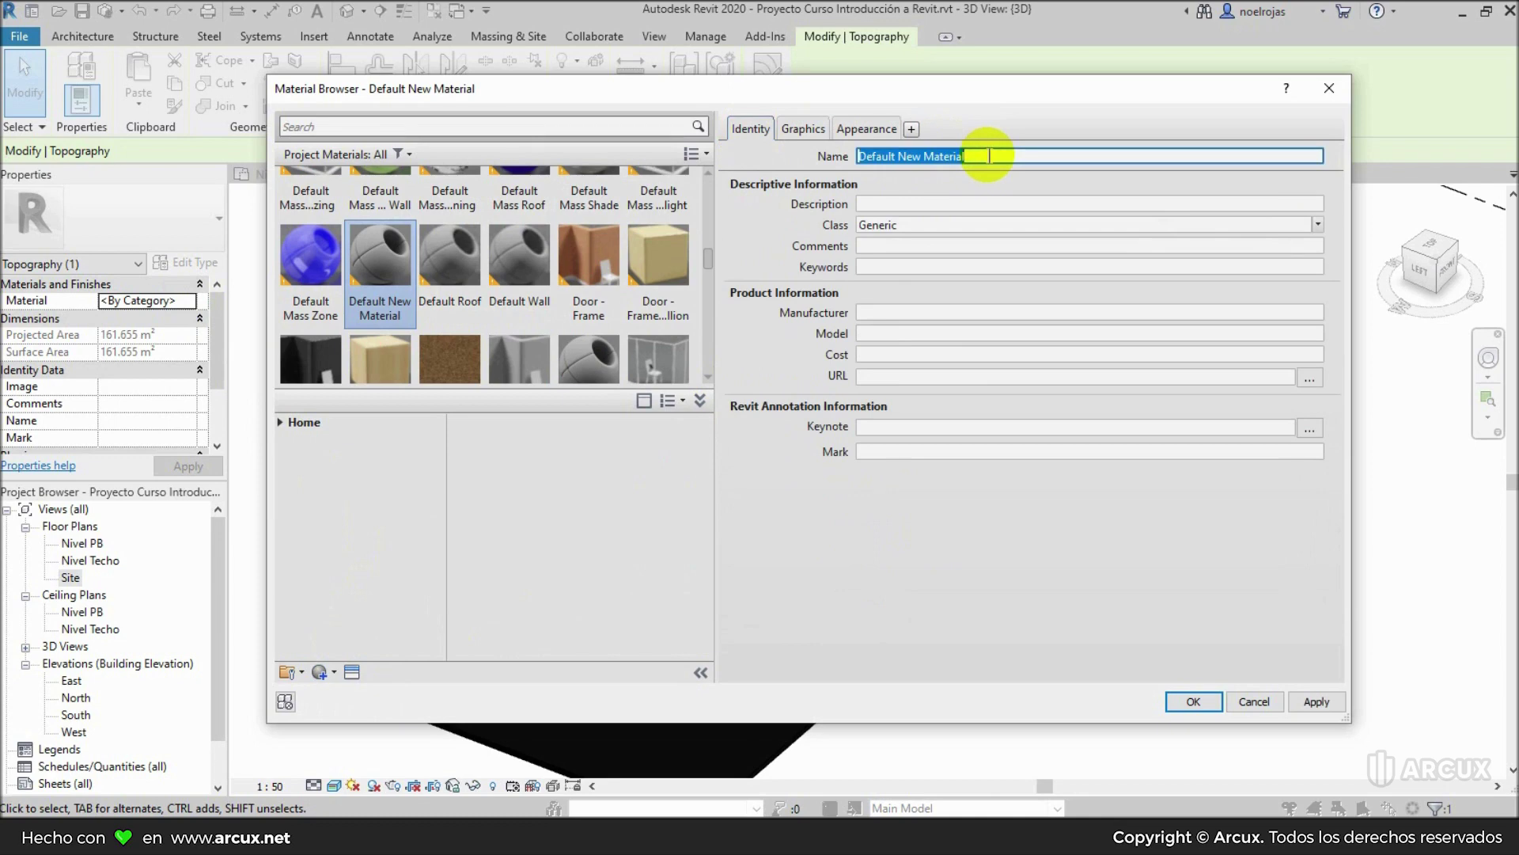
{"action": "type", "text": "Pasto"}
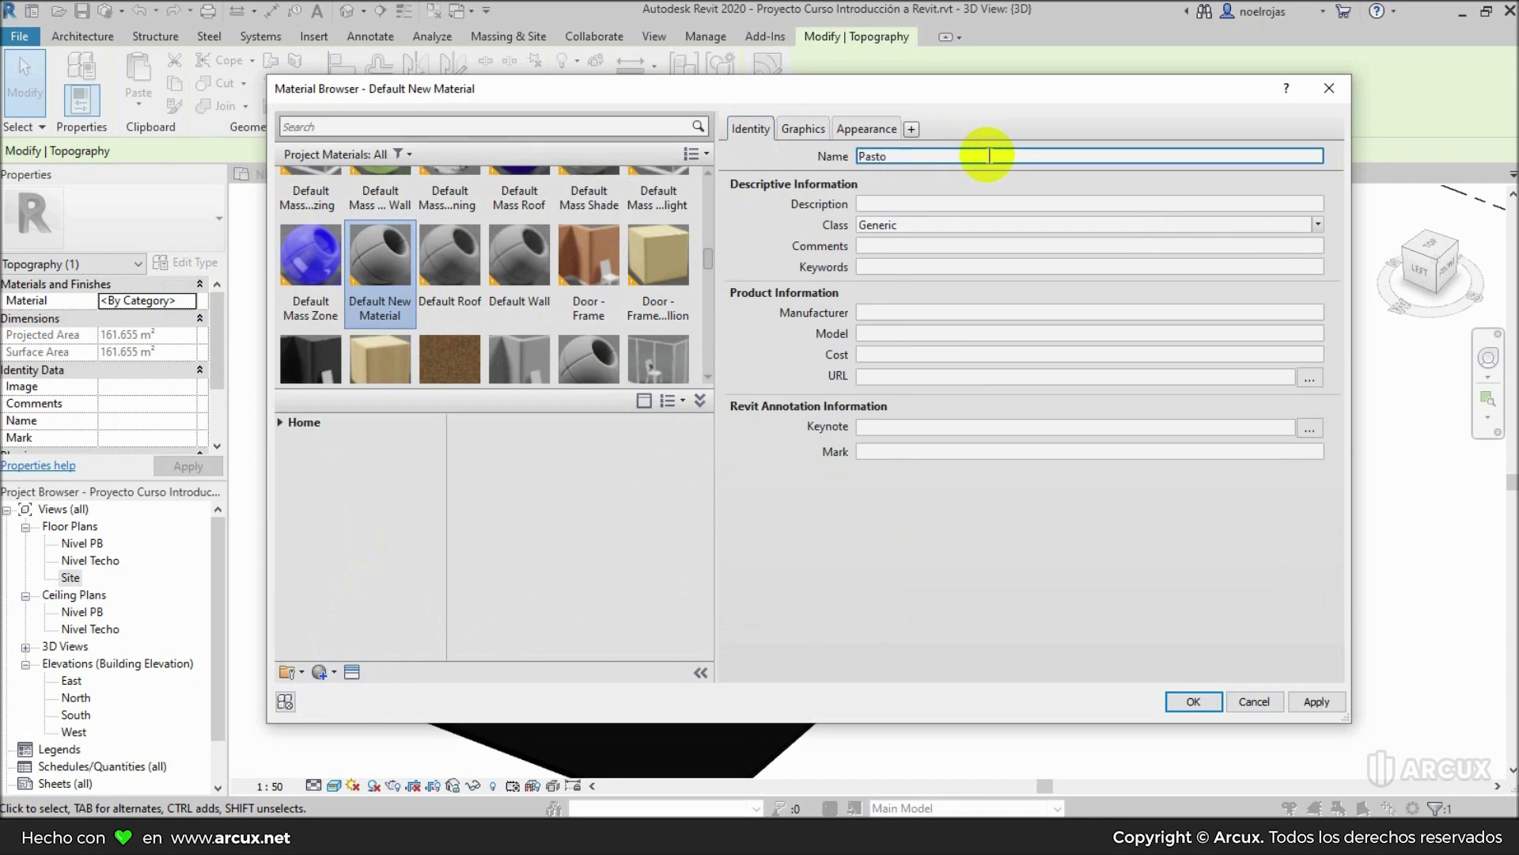
{"action": "left_click", "coordinate": [807, 129]}
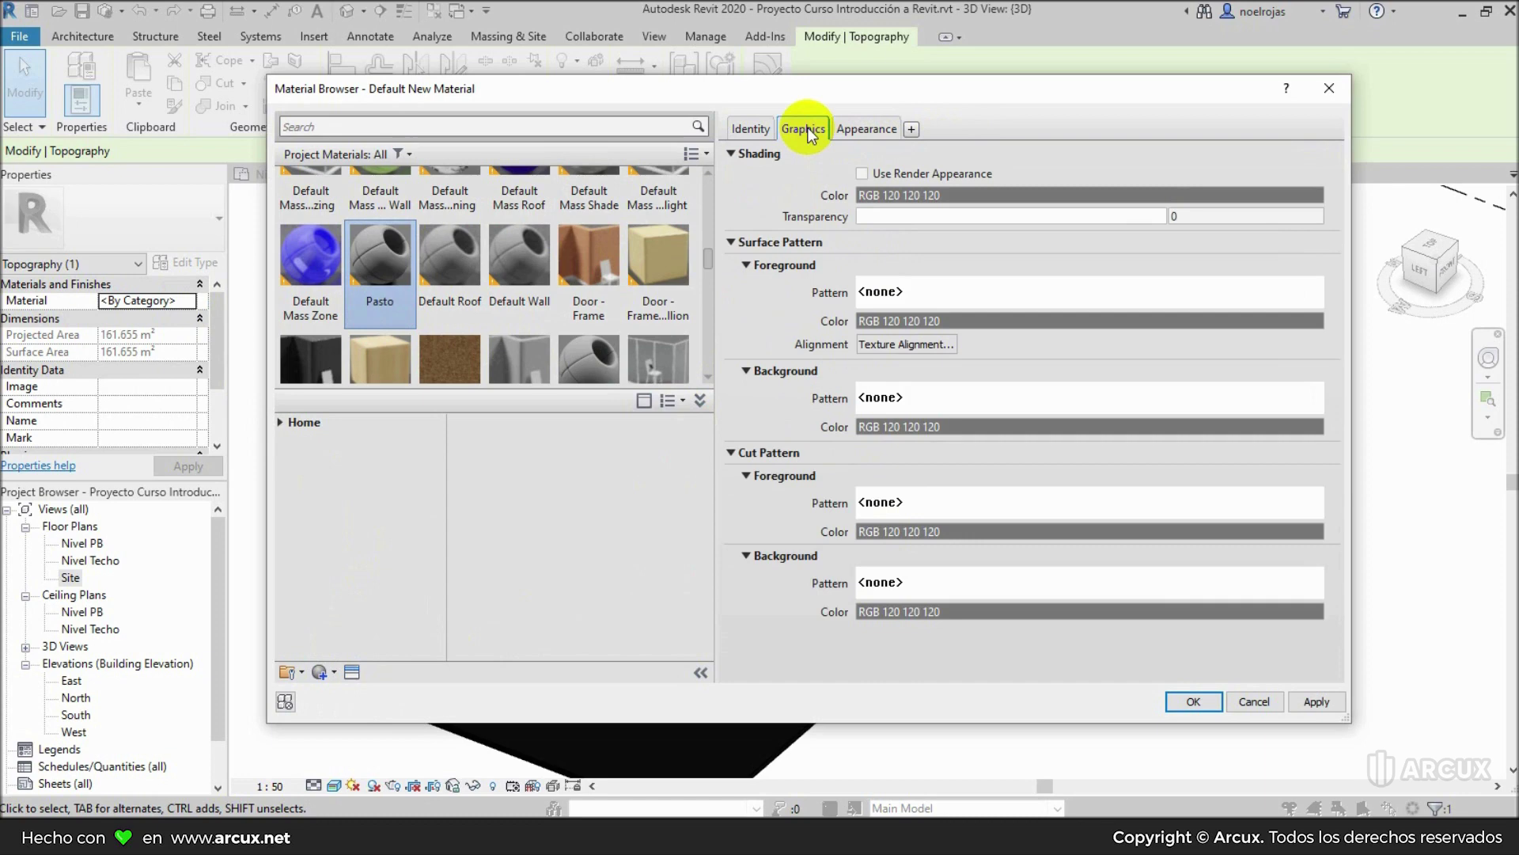
{"action": "left_click", "coordinate": [861, 174]}
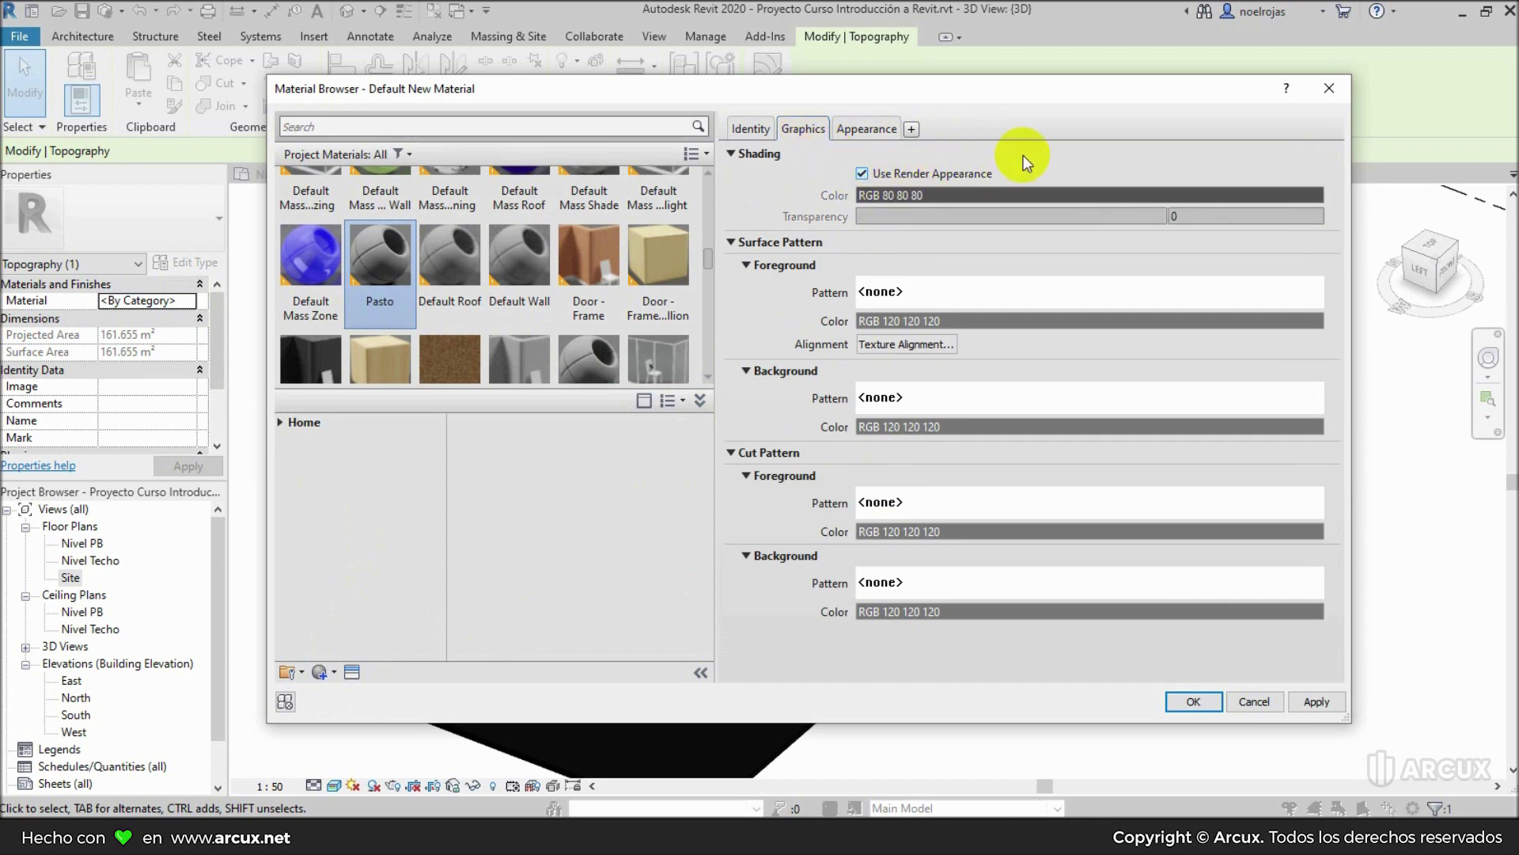
{"action": "left_click", "coordinate": [877, 136]}
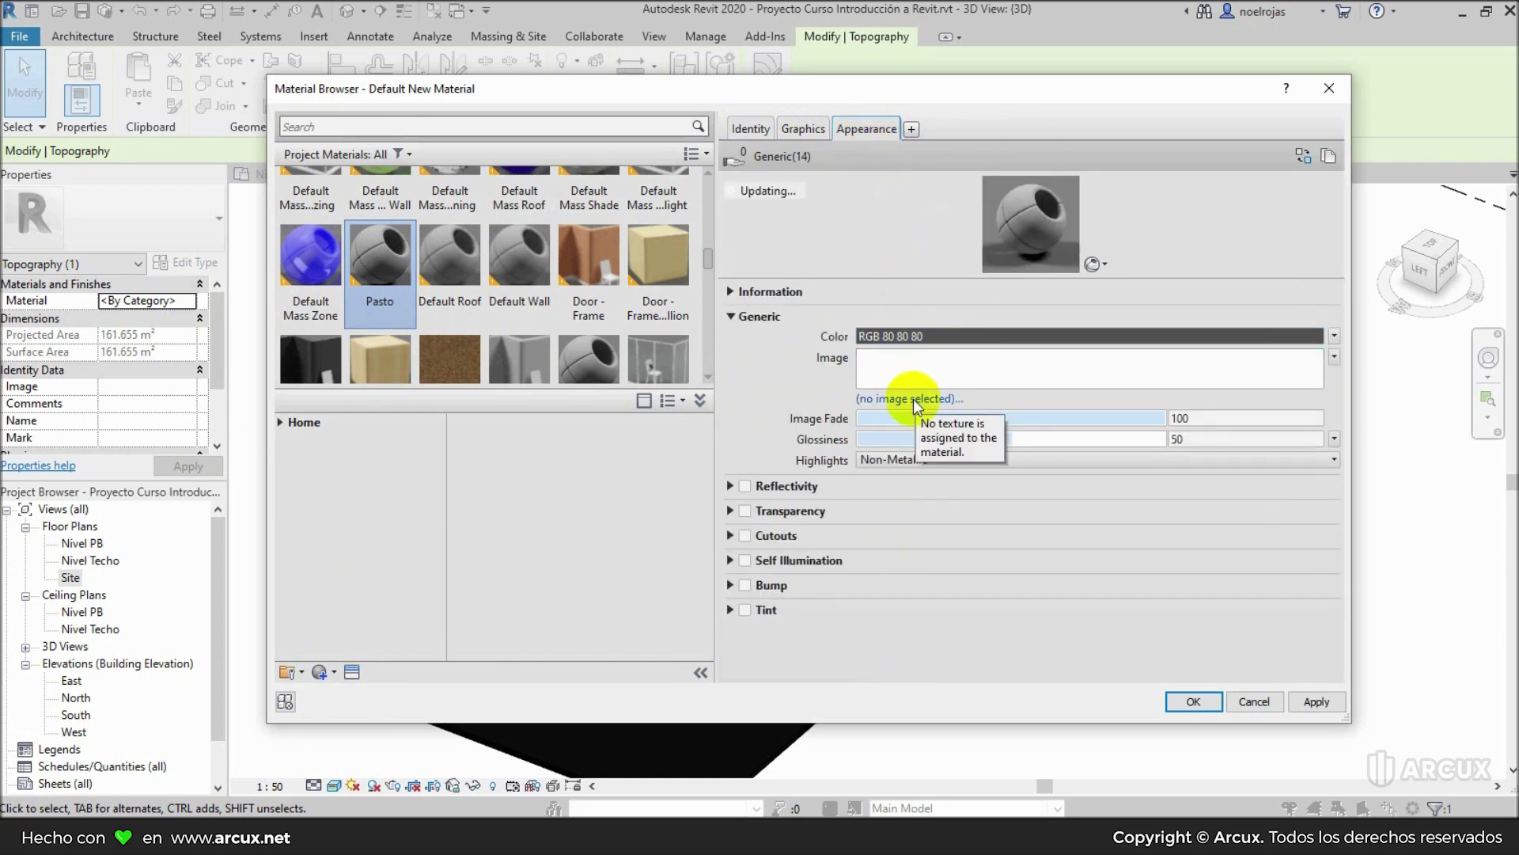
{"action": "left_click", "coordinate": [913, 399]}
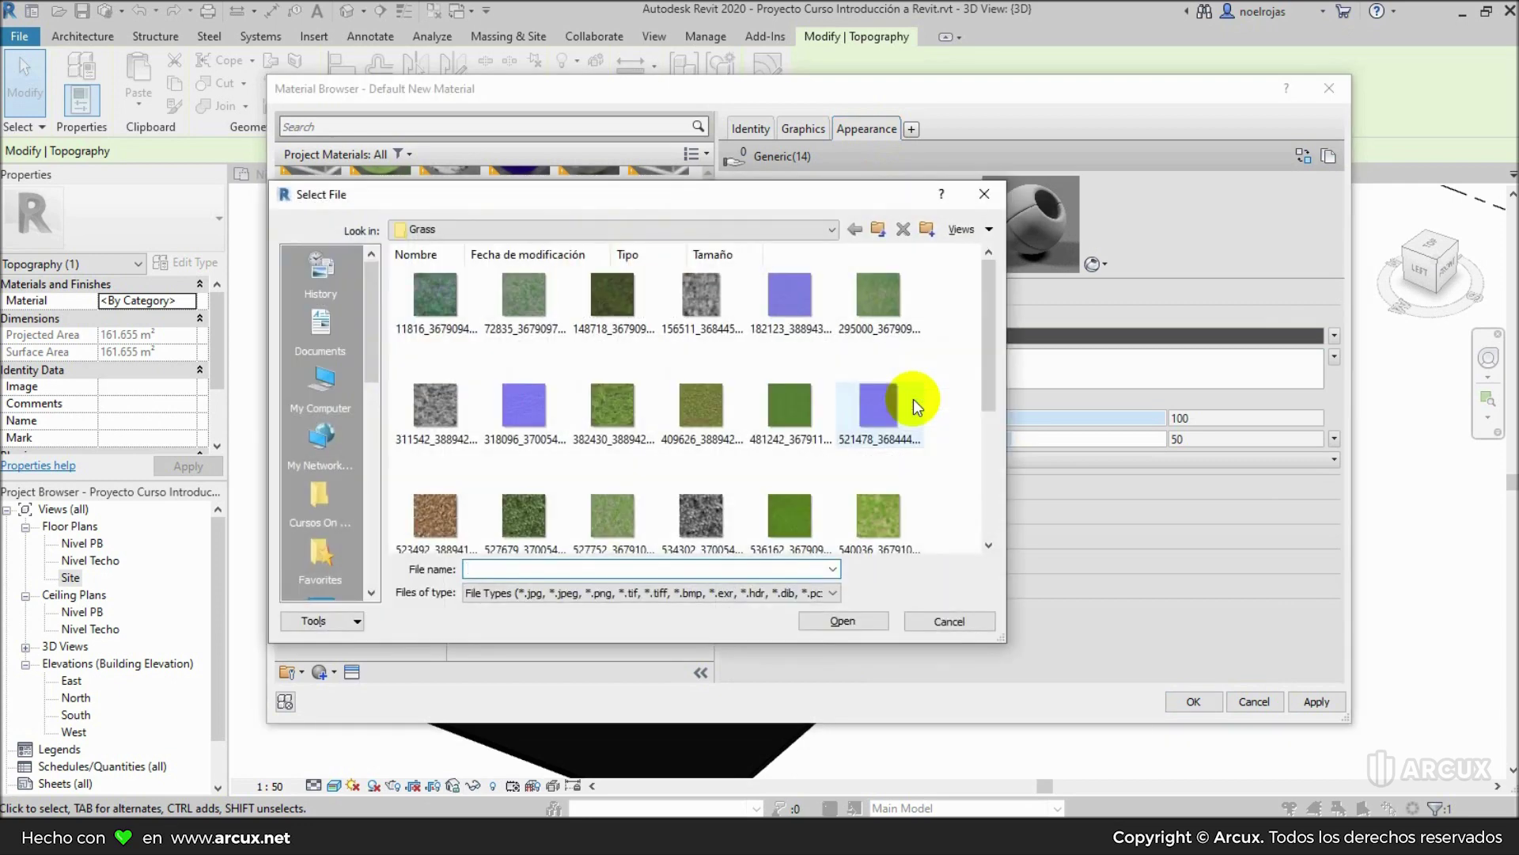
{"action": "left_click", "coordinate": [831, 229]}
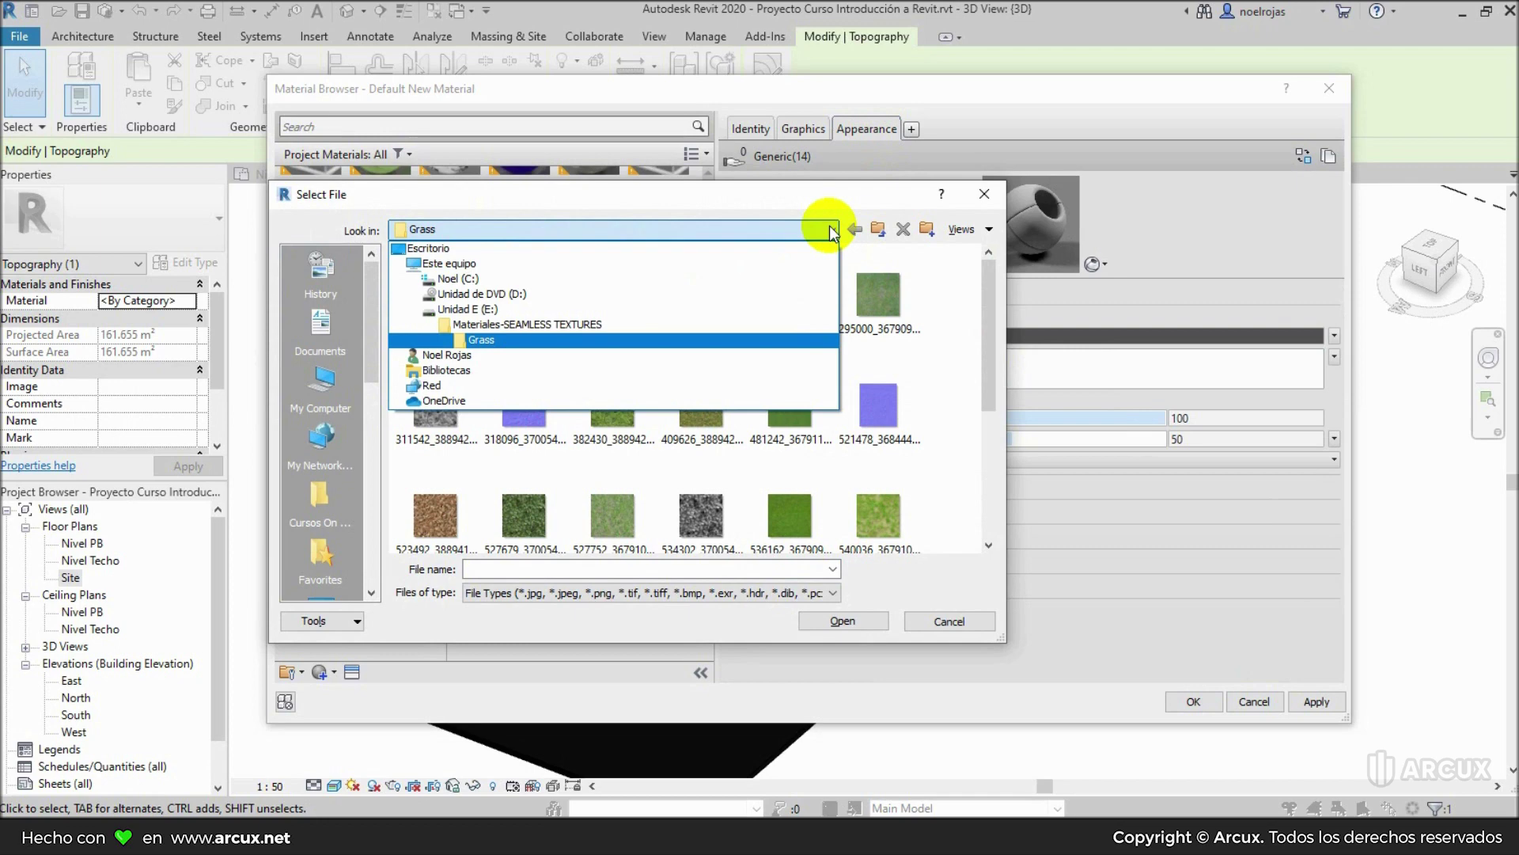
{"action": "left_click", "coordinate": [604, 324]}
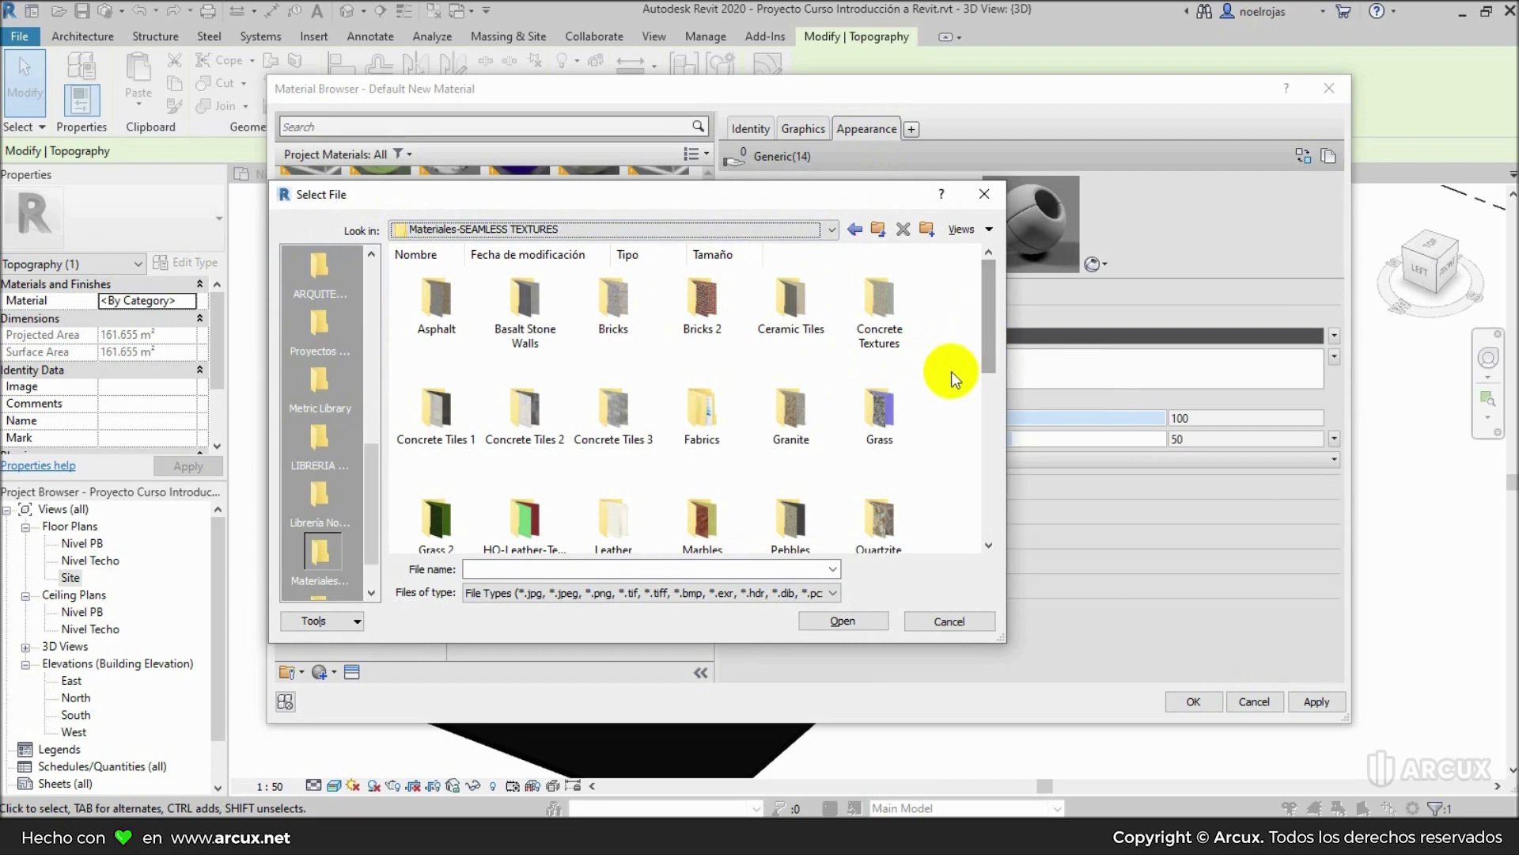
{"action": "left_click", "coordinate": [884, 416]}
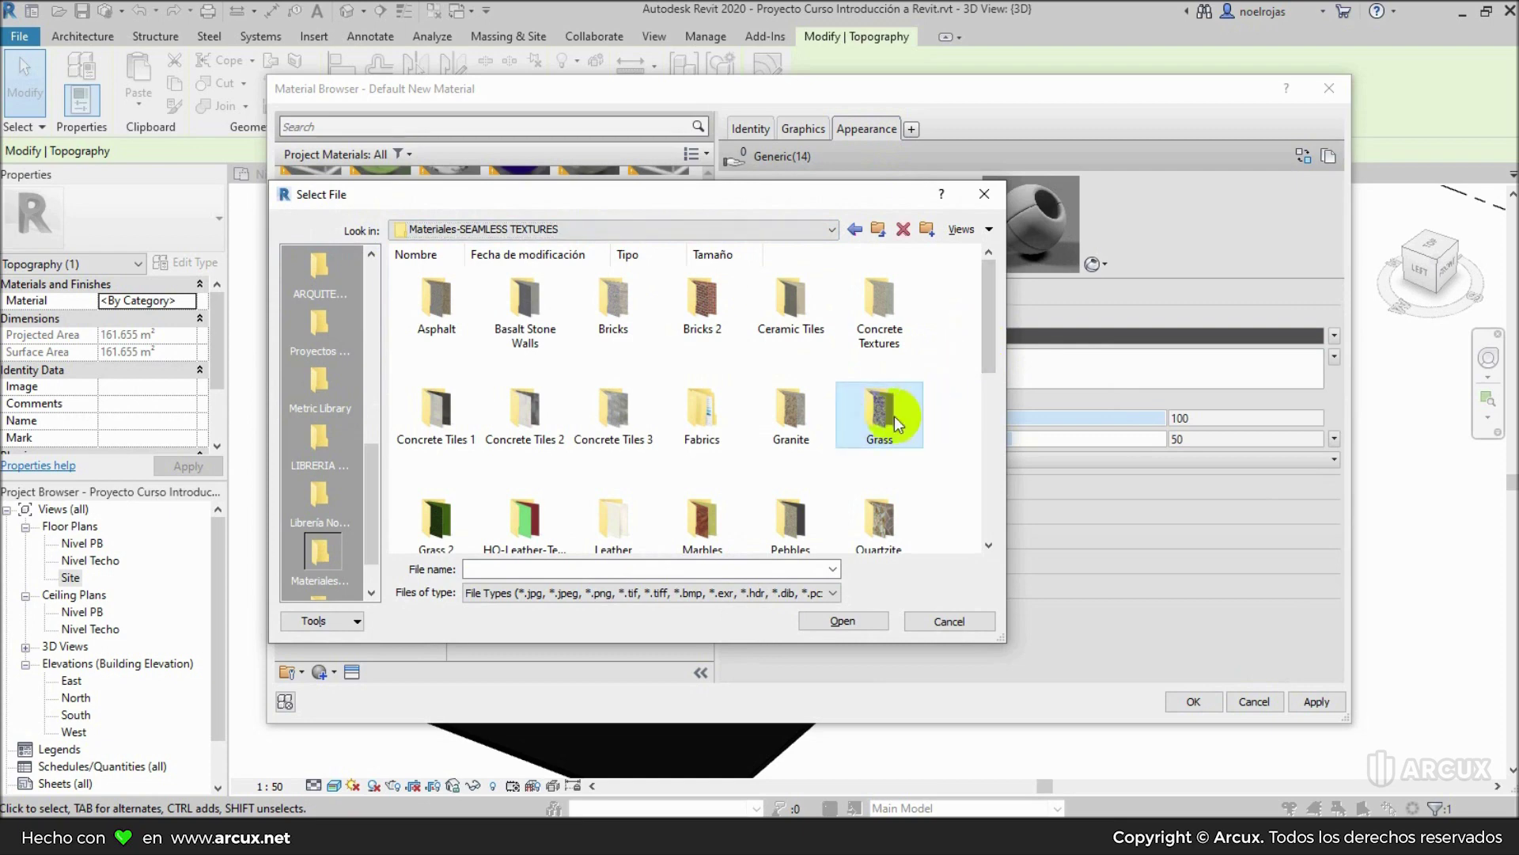
{"action": "double_click", "coordinate": [884, 416]}
{"action": "left_click_drag", "start_coordinate": [984, 340], "coordinate": [983, 469]}
{"action": "left_click", "coordinate": [797, 376]}
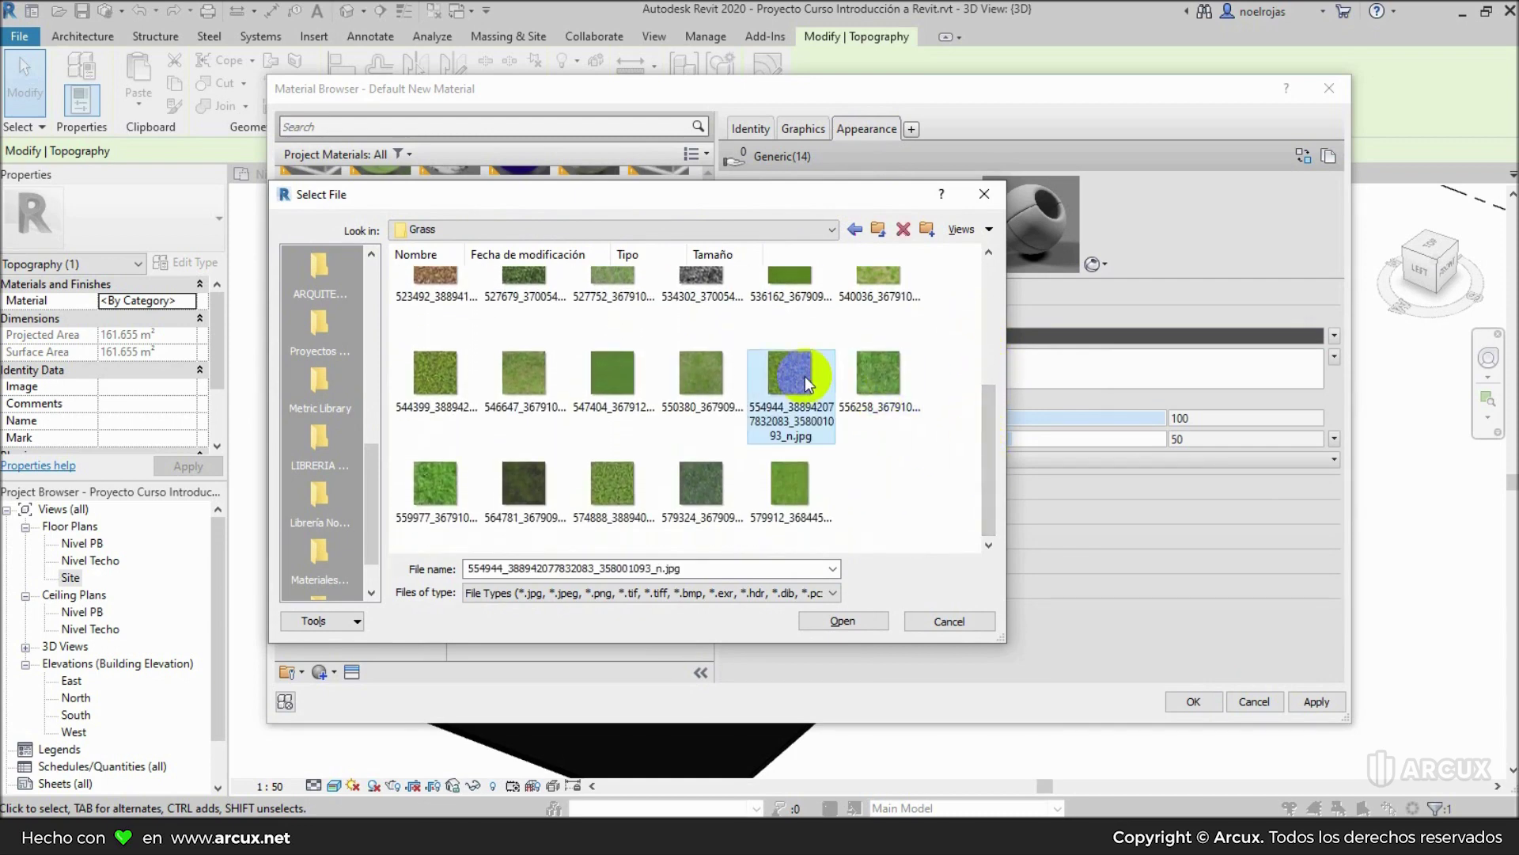
{"action": "left_click", "coordinate": [845, 621]}
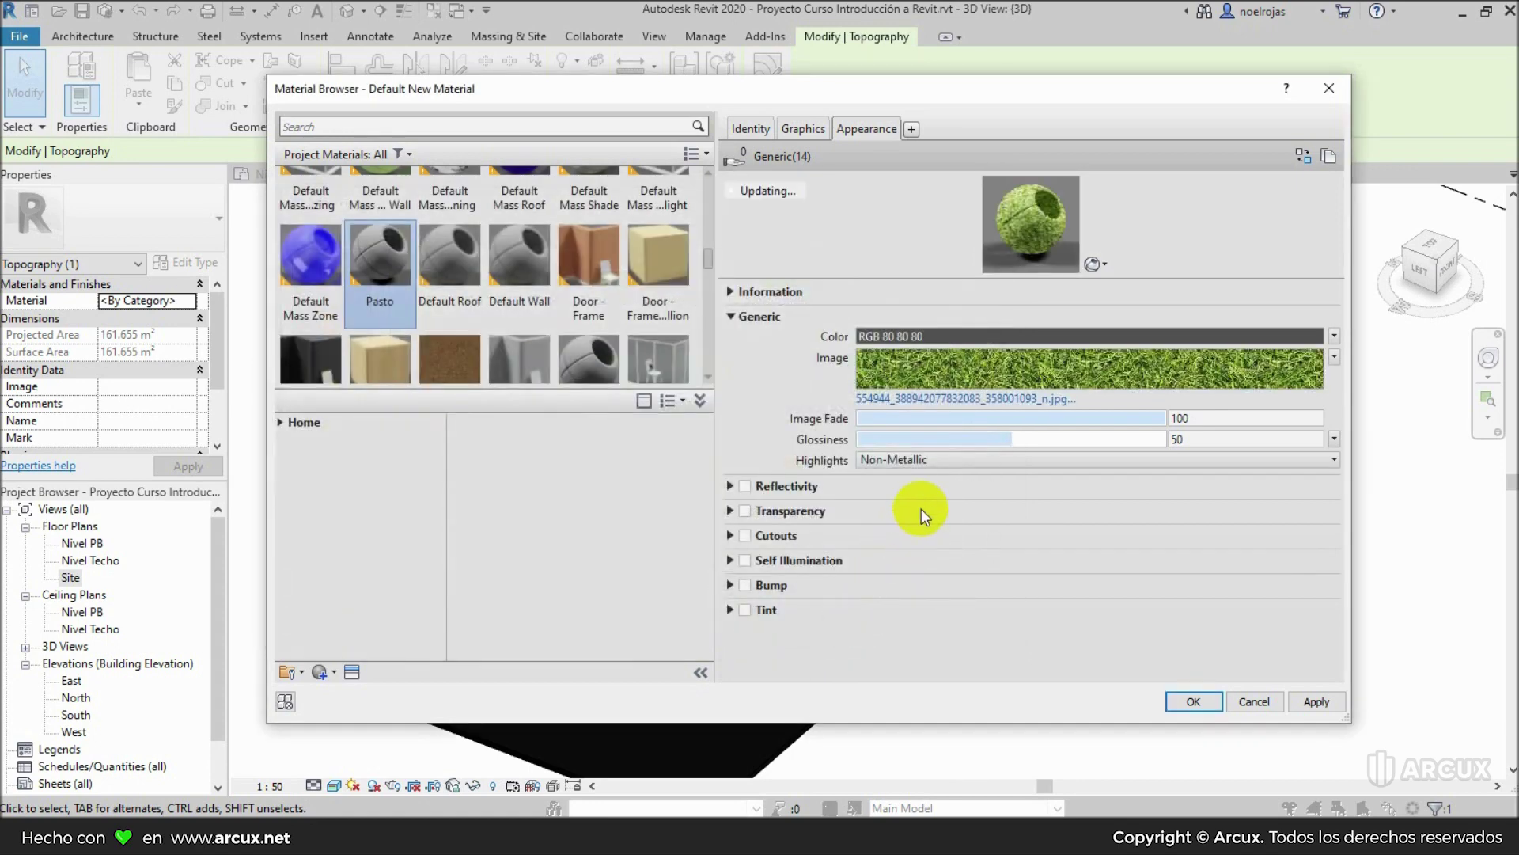
Step: Preview Pasto on a cube and set the grass texture sample size to 0,50 m
{"action": "left_click", "coordinate": [1105, 263]}
{"action": "mouse_move", "coordinate": [1033, 283]}
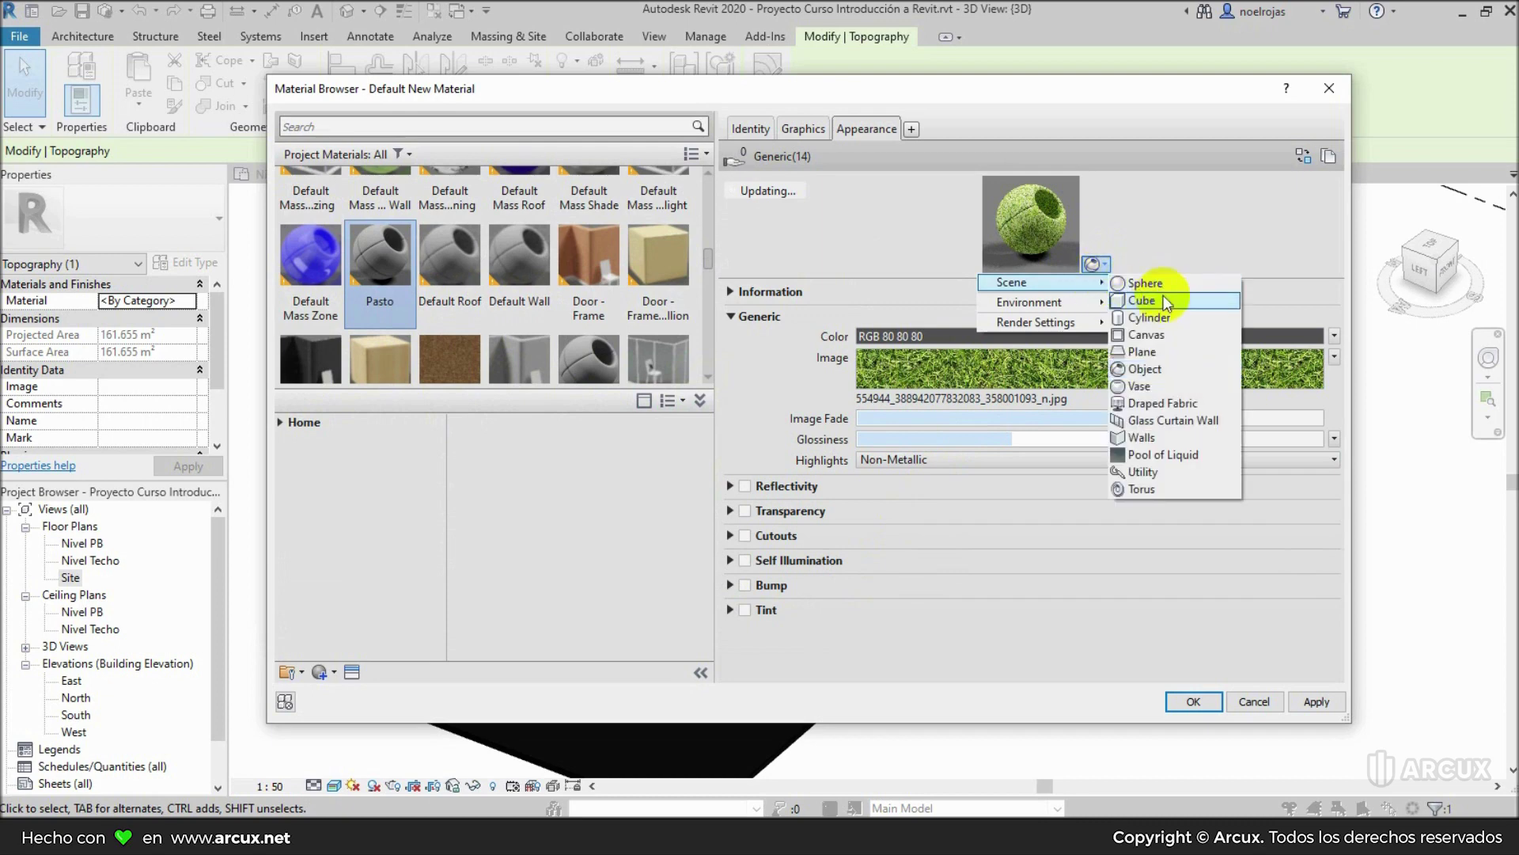
{"action": "left_click", "coordinate": [1161, 302]}
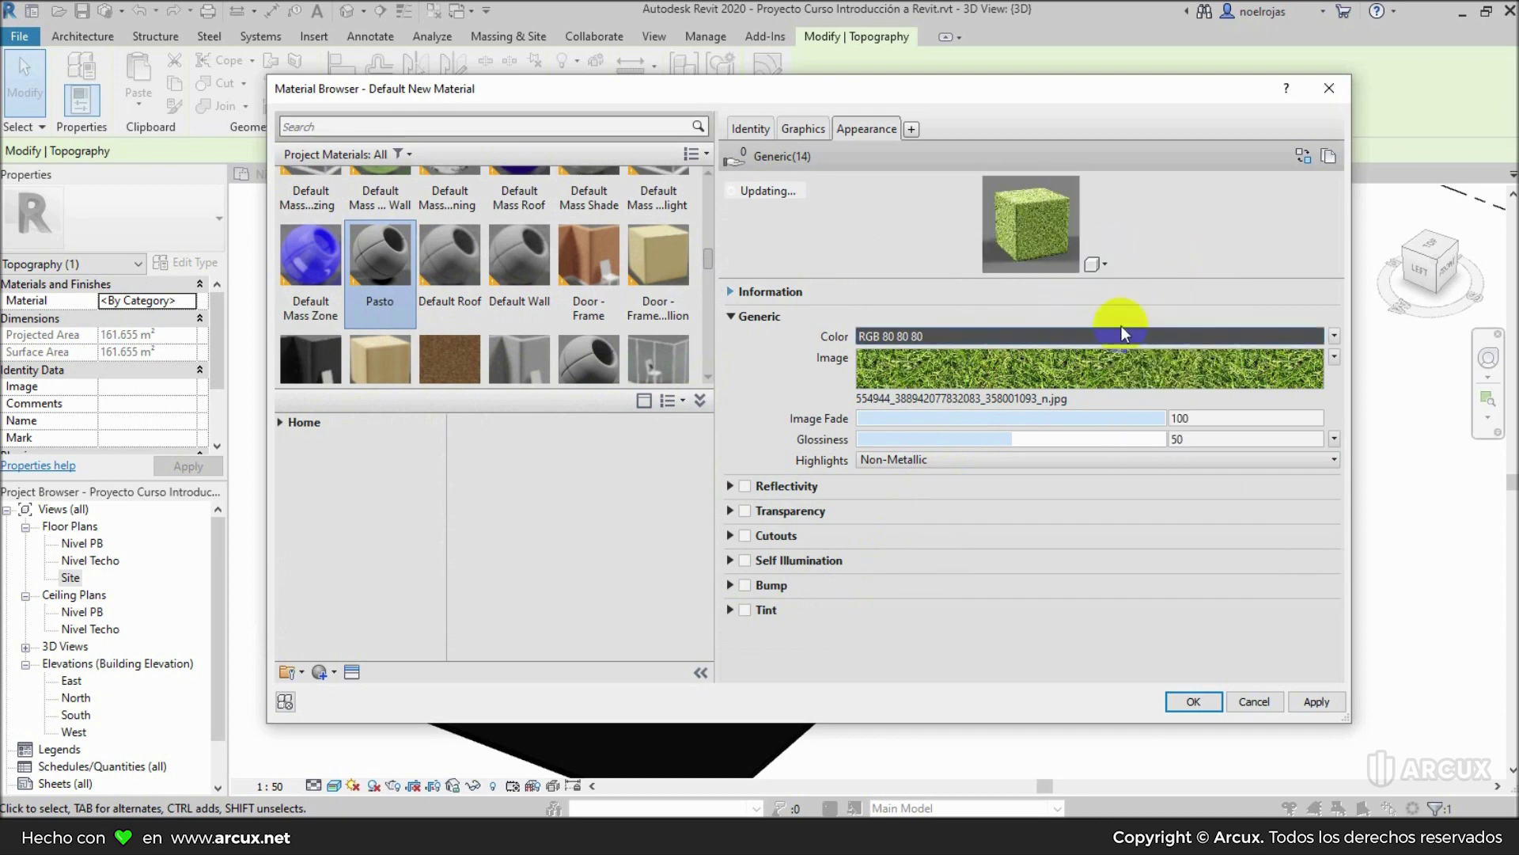
{"action": "left_click", "coordinate": [1028, 372]}
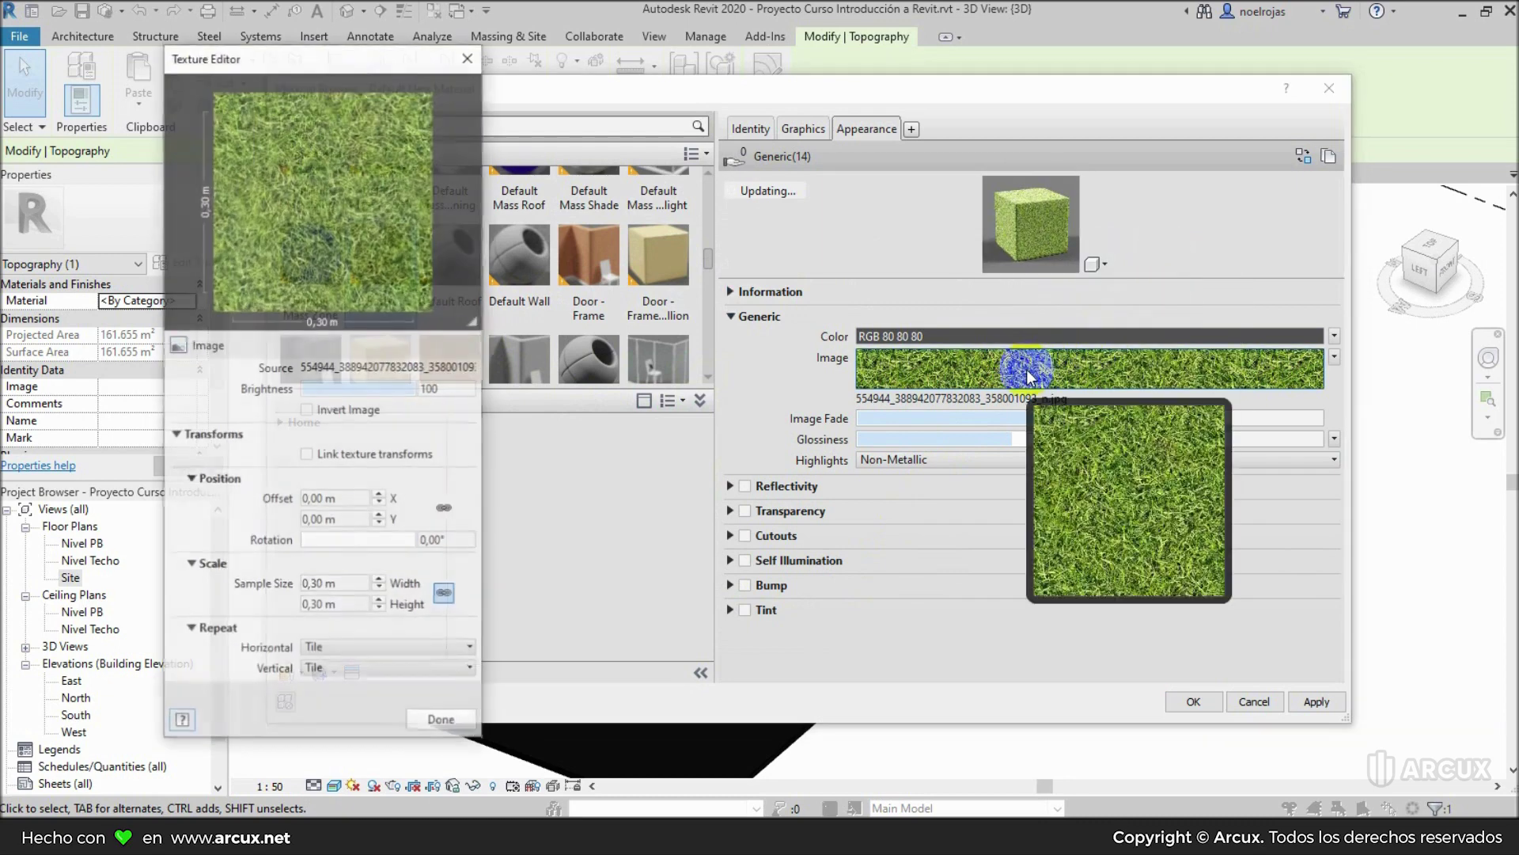
{"action": "scroll", "coordinate": [554, 316], "scroll_direction": "down", "scroll_amount": 1}
{"action": "left_click", "coordinate": [306, 585]}
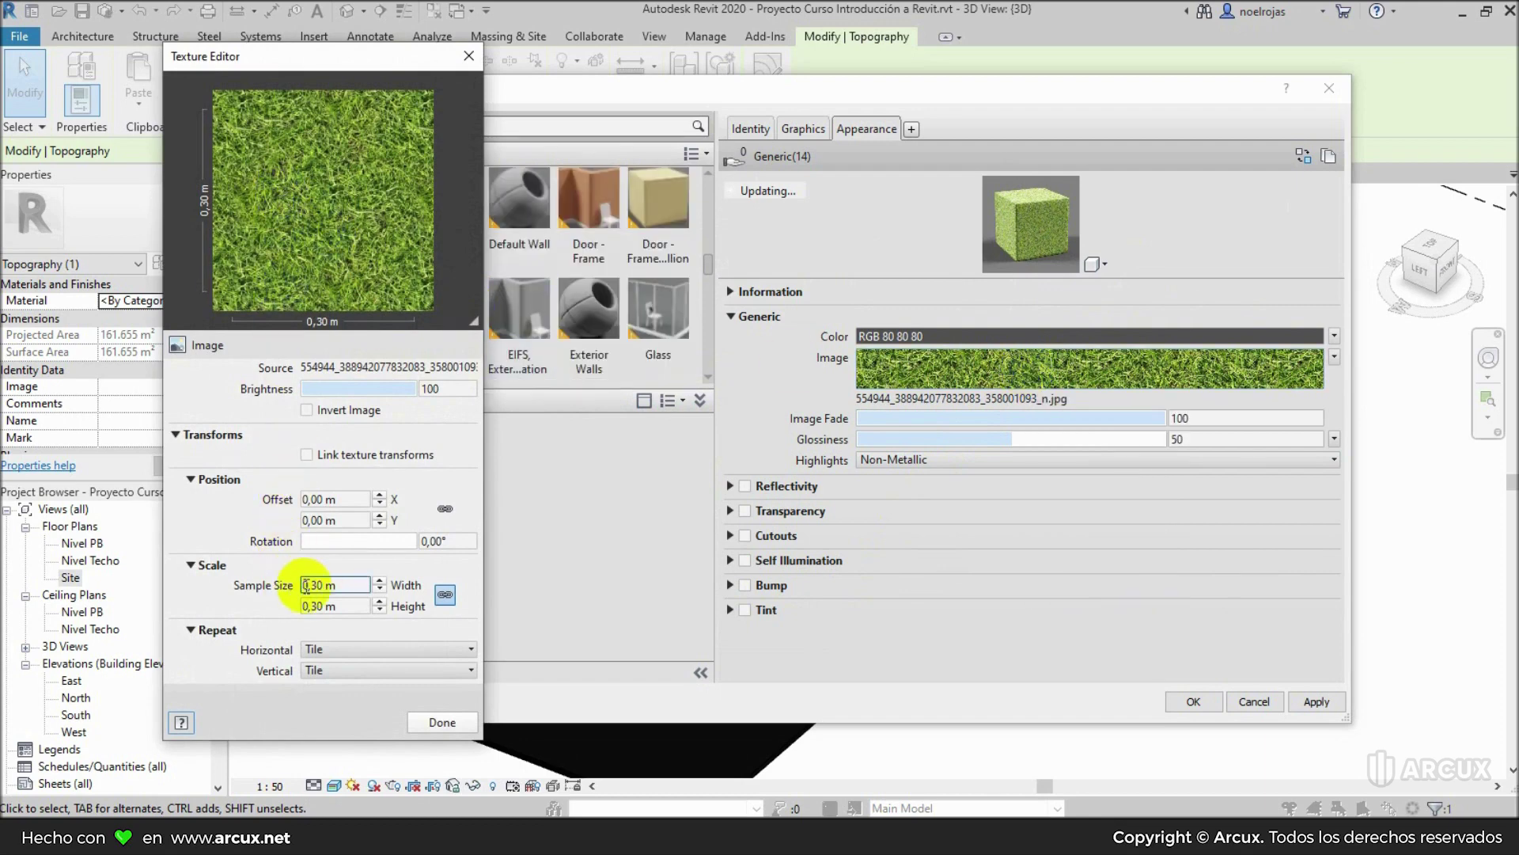
{"action": "double_click", "coordinate": [348, 589]}
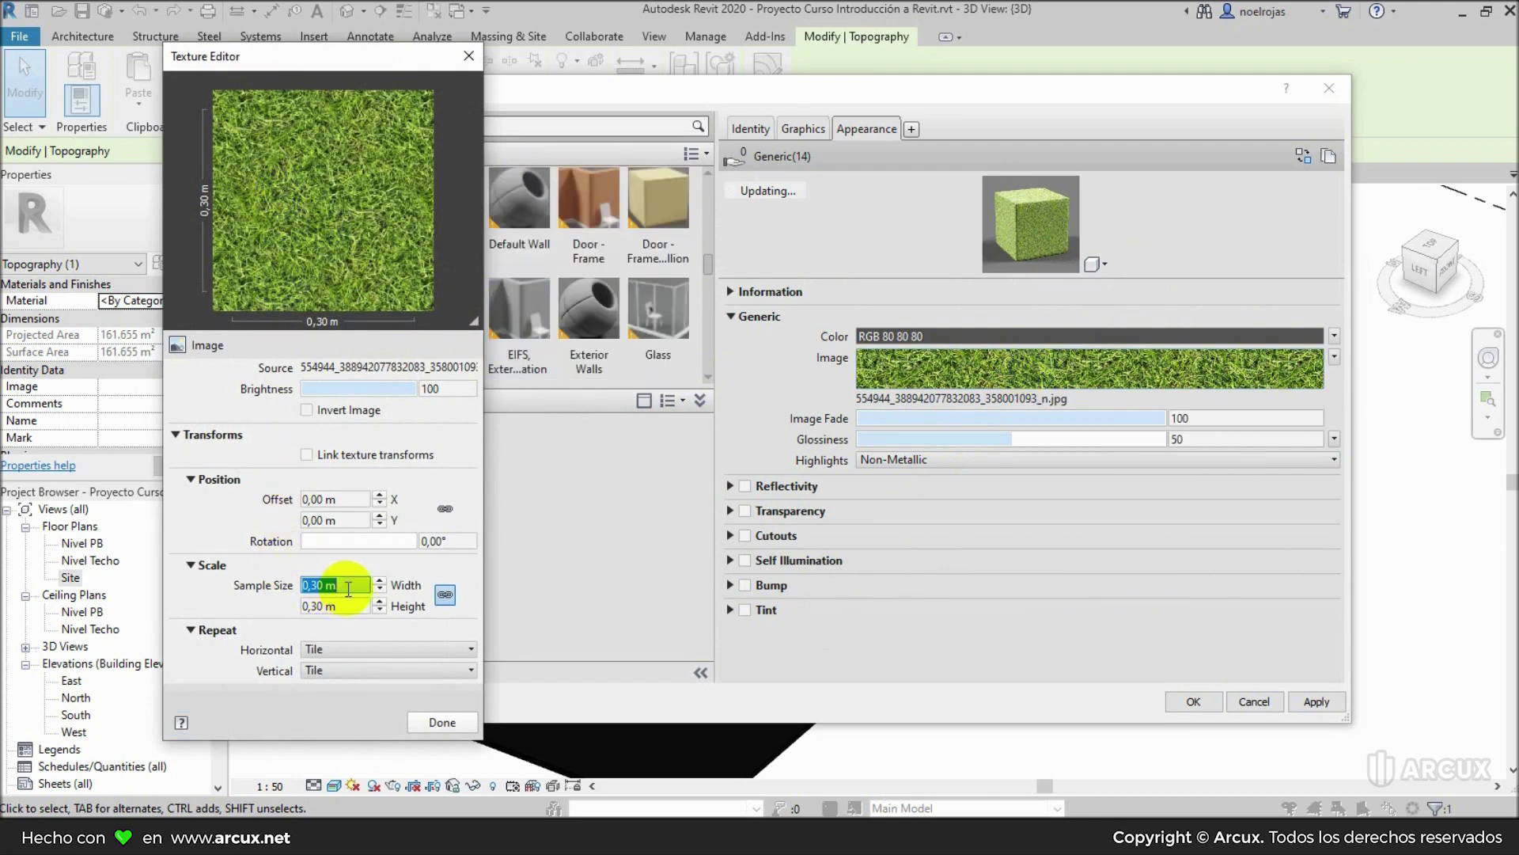
{"action": "type", "text": "0,50"}
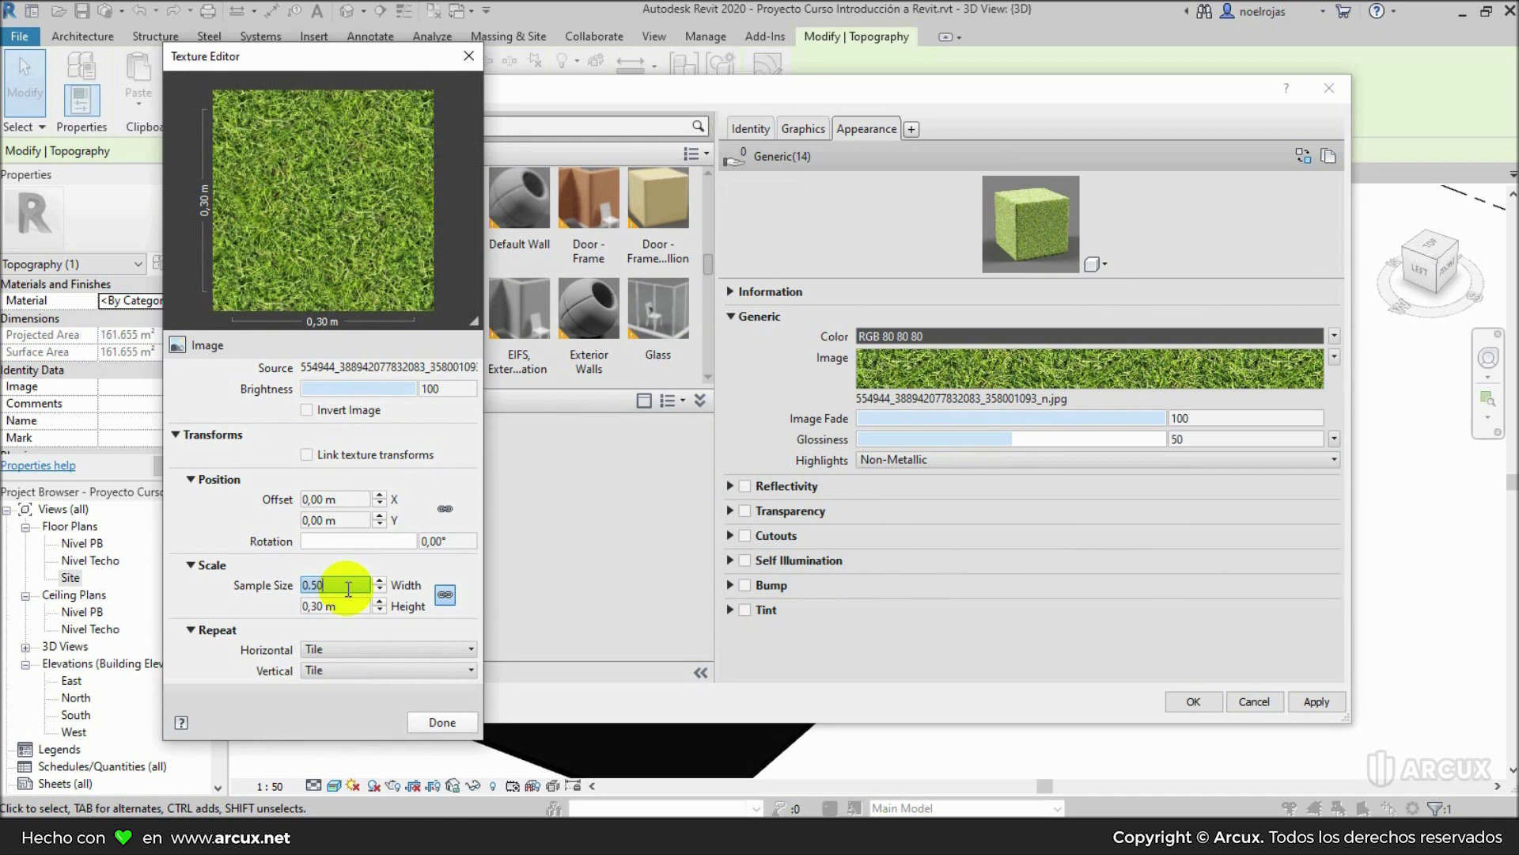
{"action": "key", "text": "Tab"}
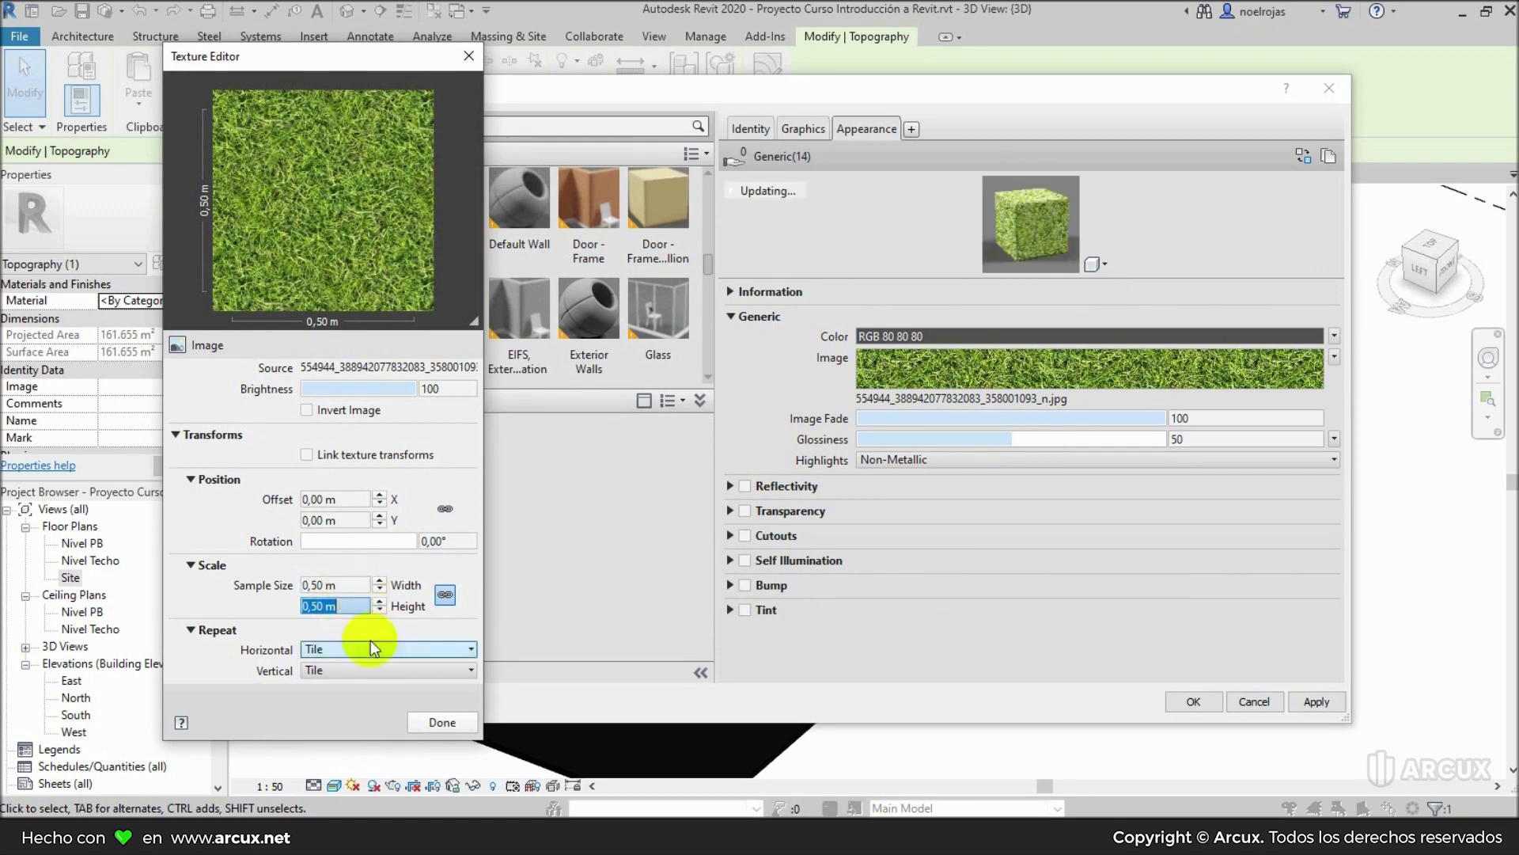
{"action": "left_click", "coordinate": [451, 721]}
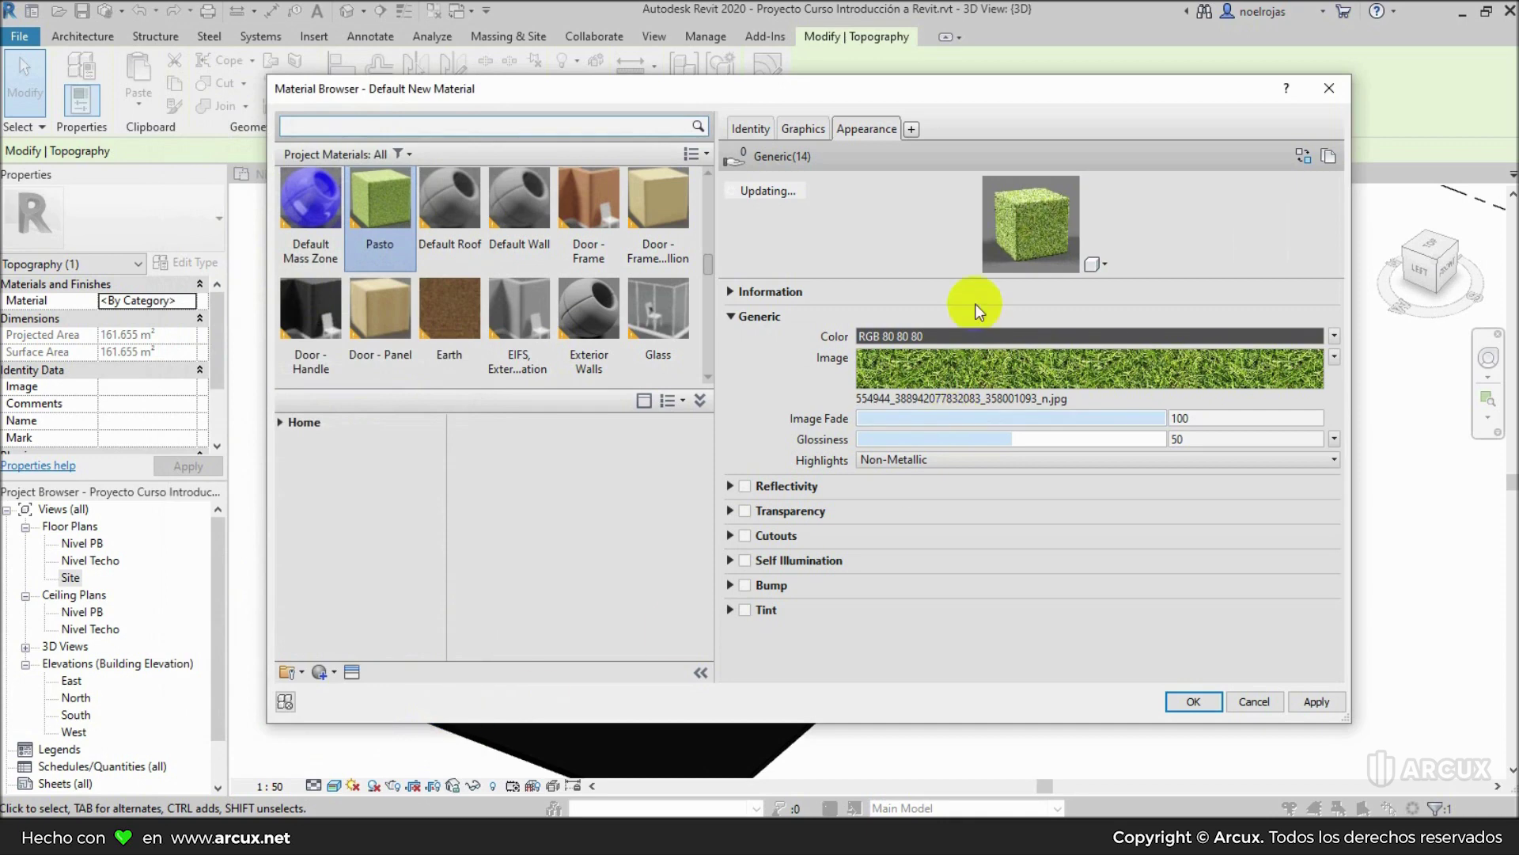
{"action": "left_click", "coordinate": [1334, 704]}
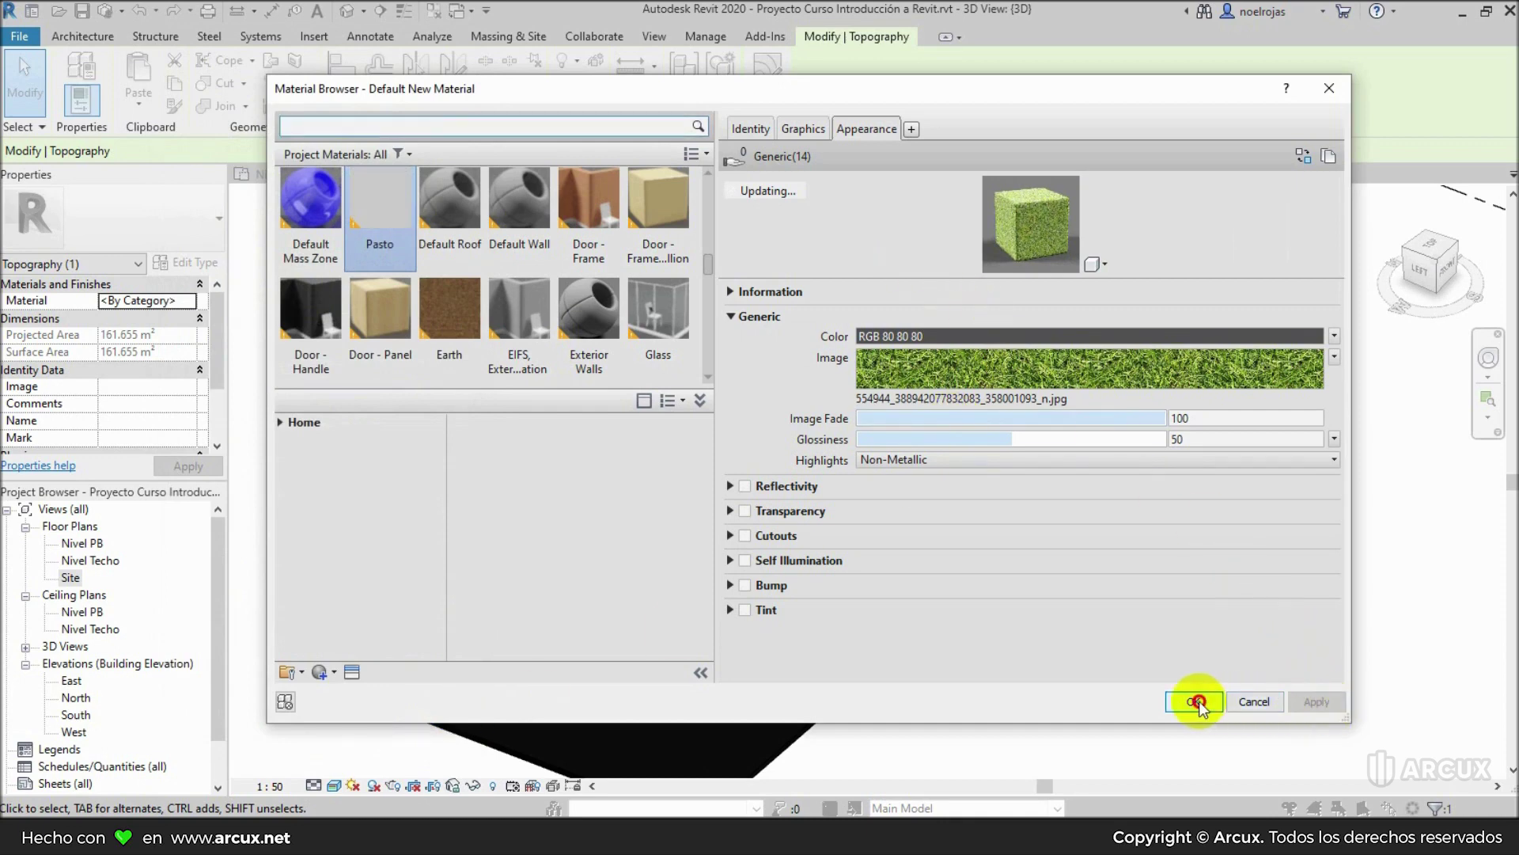
Step: Confirm Pasto on the toposurface, deselect it, and zoom in on the grass near the walkway
{"action": "left_click", "coordinate": [1193, 701]}
{"action": "left_click", "coordinate": [1113, 615]}
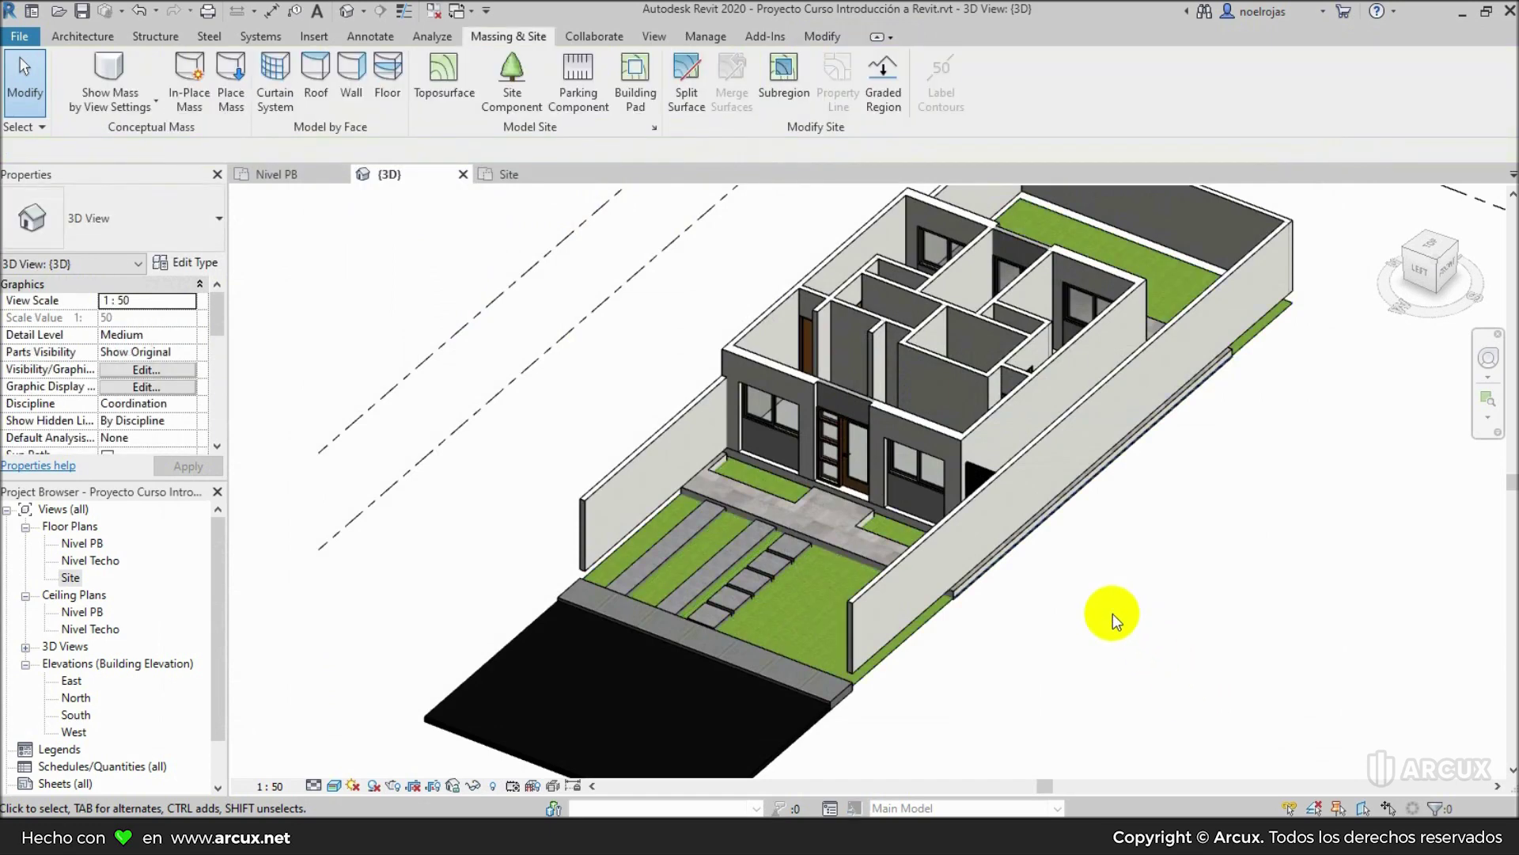
{"action": "scroll", "coordinate": [714, 668], "scroll_direction": "up", "scroll_amount": 2}
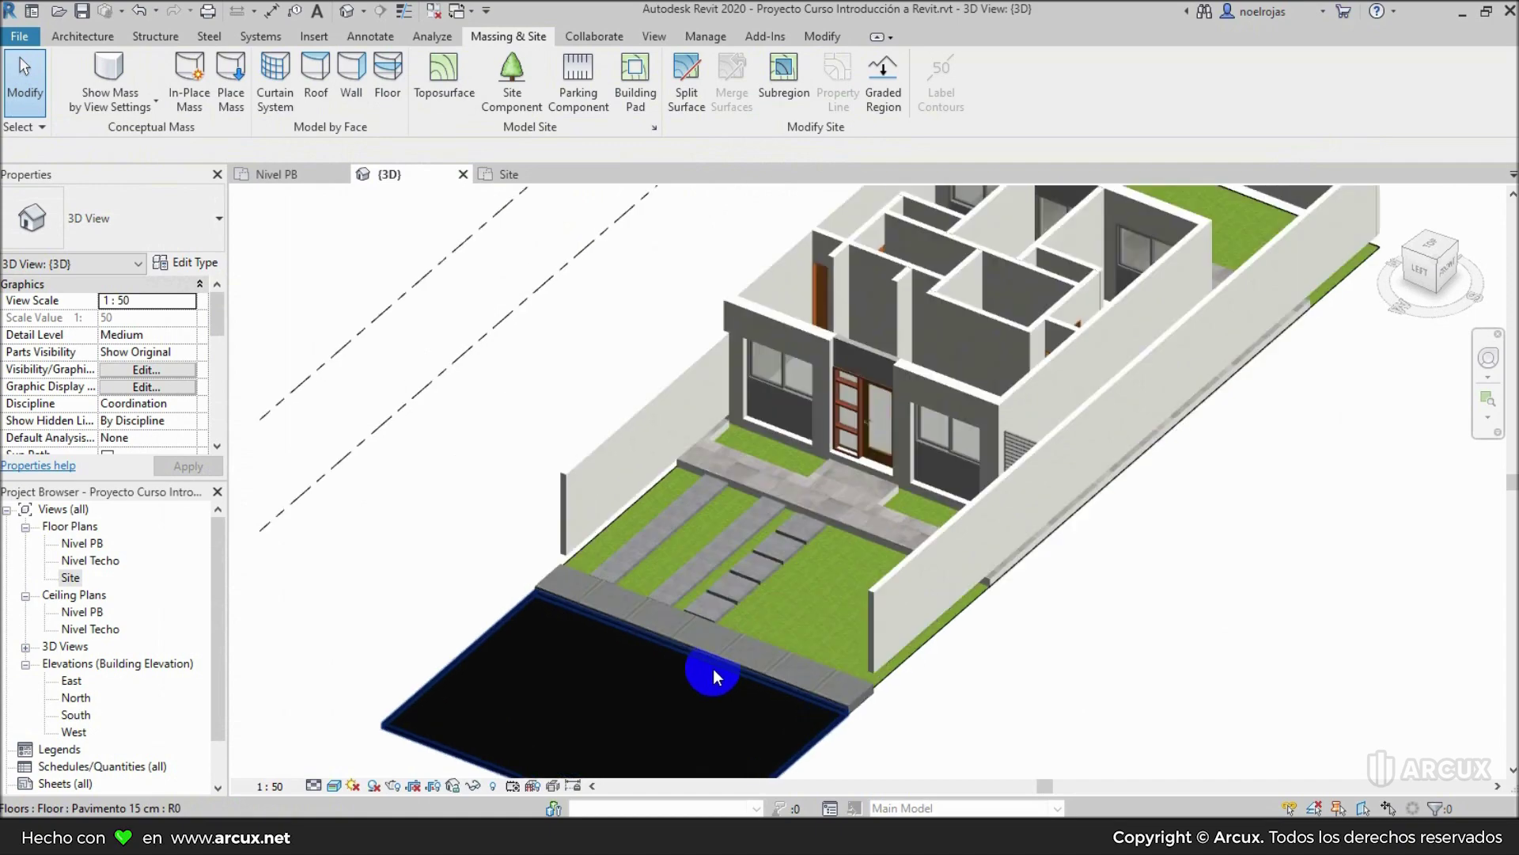
{"action": "scroll", "coordinate": [745, 647], "scroll_direction": "up", "scroll_amount": 2}
{"action": "scroll", "coordinate": [749, 645], "scroll_direction": "up", "scroll_amount": 2}
{"action": "scroll", "coordinate": [800, 610], "scroll_direction": "up", "scroll_amount": 2}
{"action": "scroll", "coordinate": [801, 610], "scroll_direction": "up", "scroll_amount": 2}
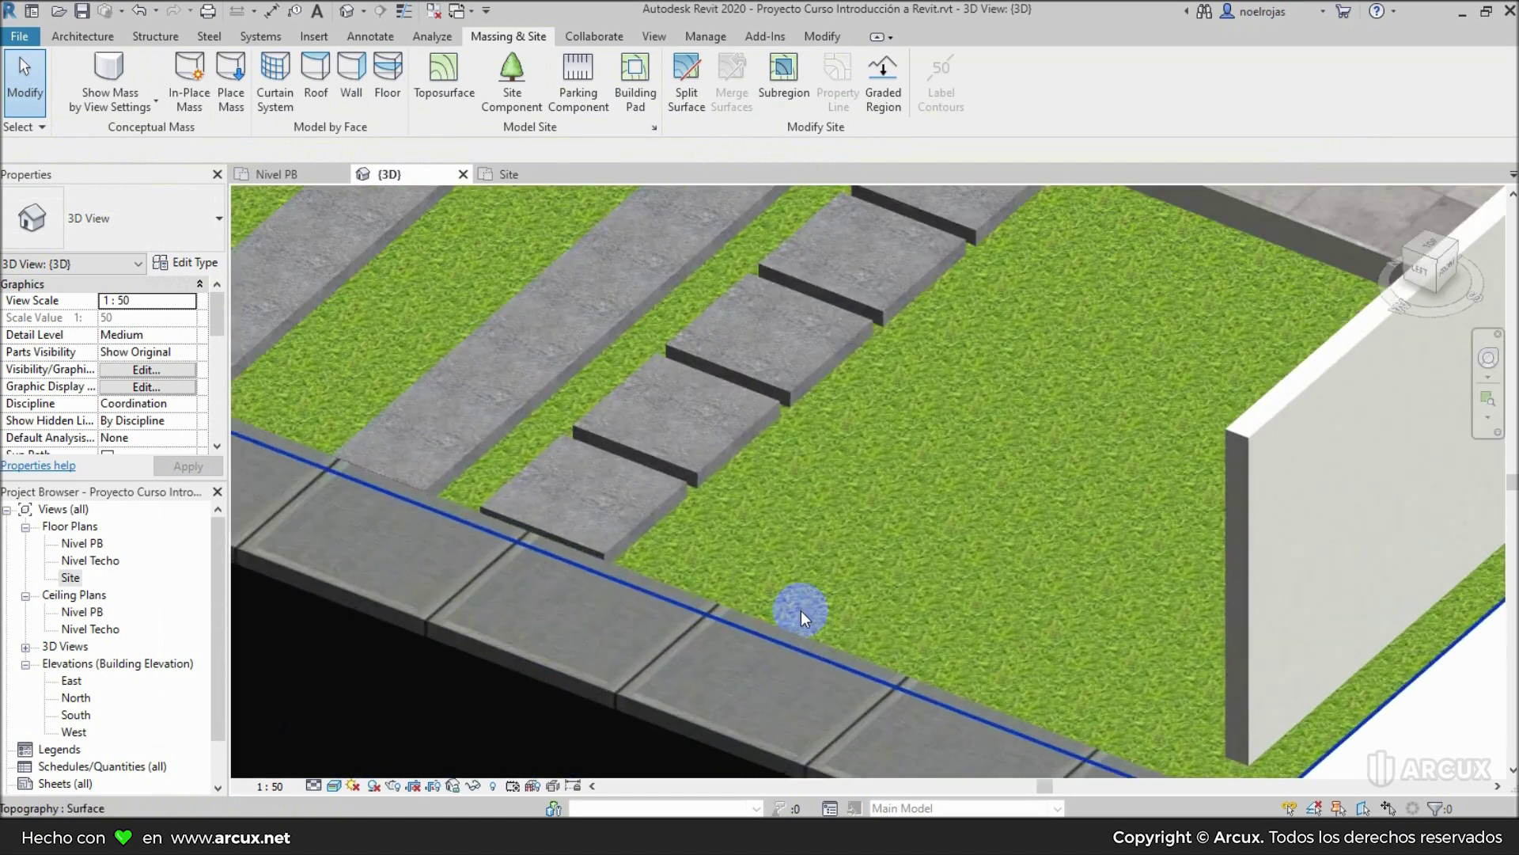